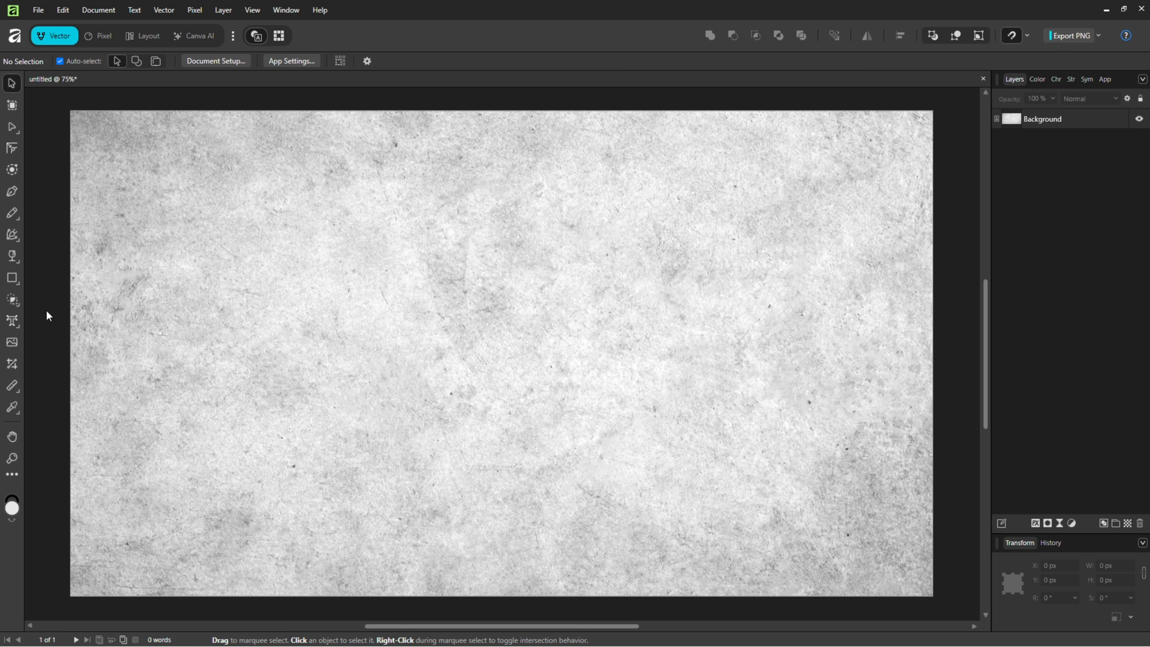
# - Create an art text object reading "FRESH" on the concrete background
pyautogui.rightClick(13, 321)
pyautogui.click(74, 322)
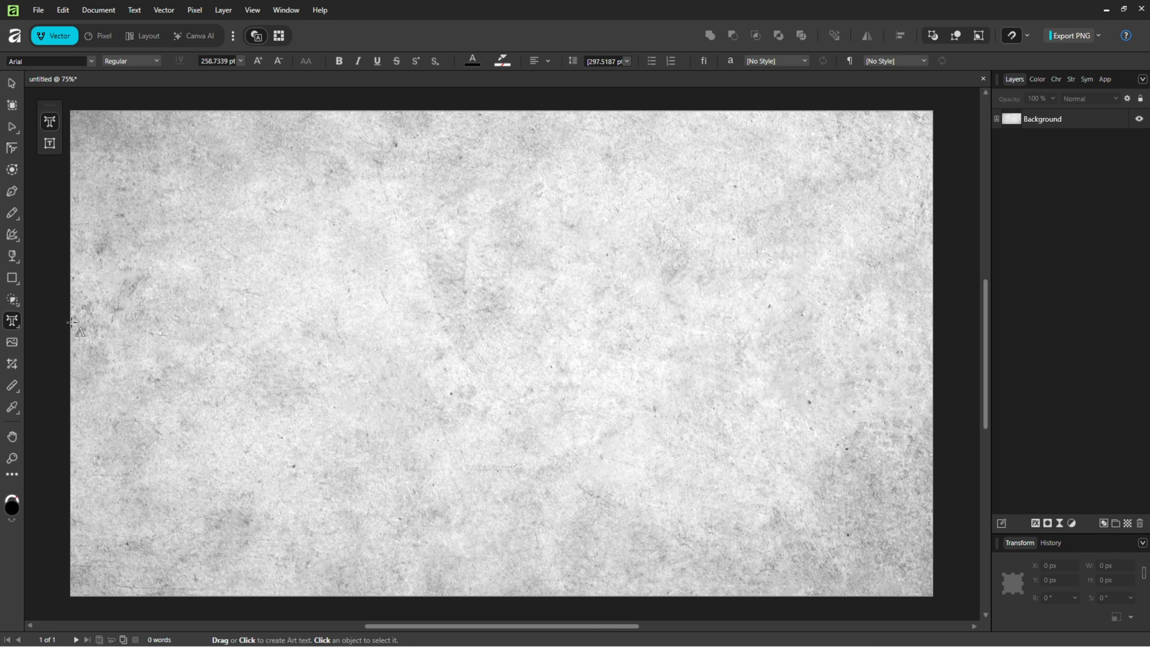
pyautogui.moveTo(190, 203); pyautogui.dragTo(262, 306)
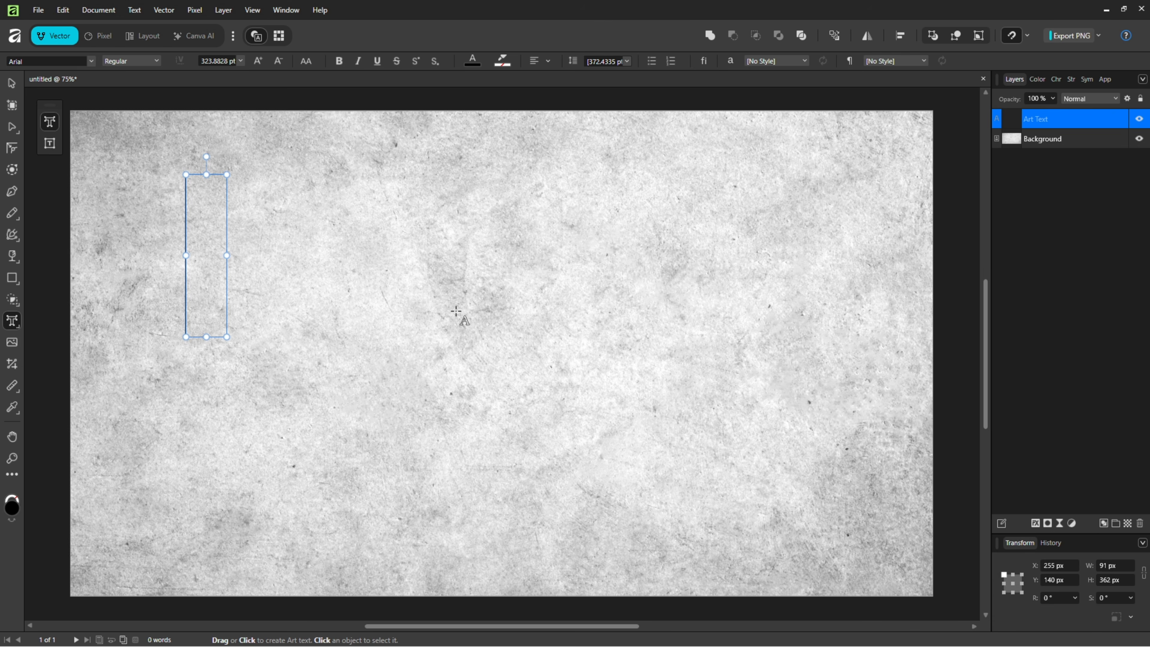
pyautogui.write('FRESH')
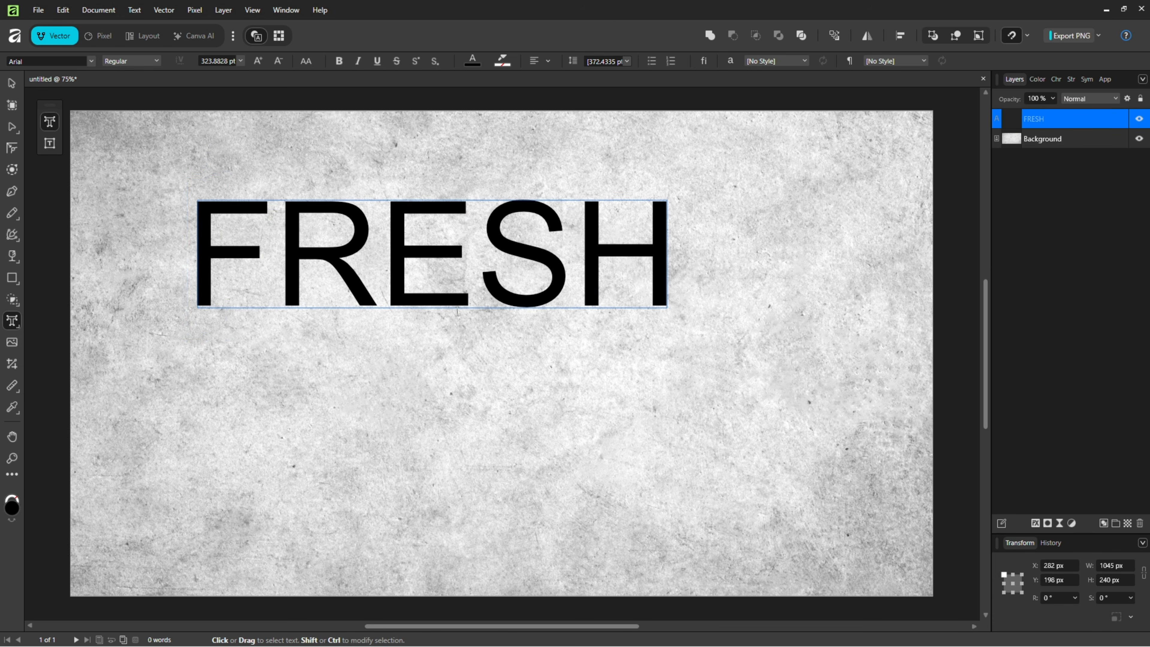
# - Change the whole FRESH text to the Montserrat font in the Black weight
pyautogui.hotkey('ctrl', 'a')
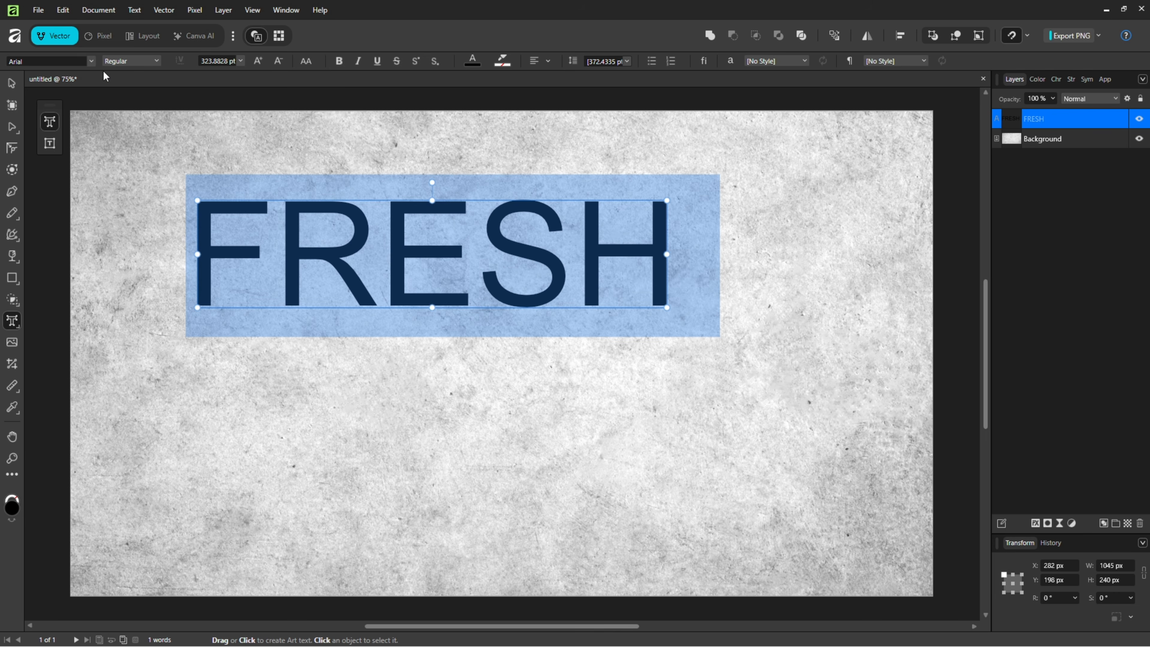
pyautogui.click(93, 61)
pyautogui.press('Return')
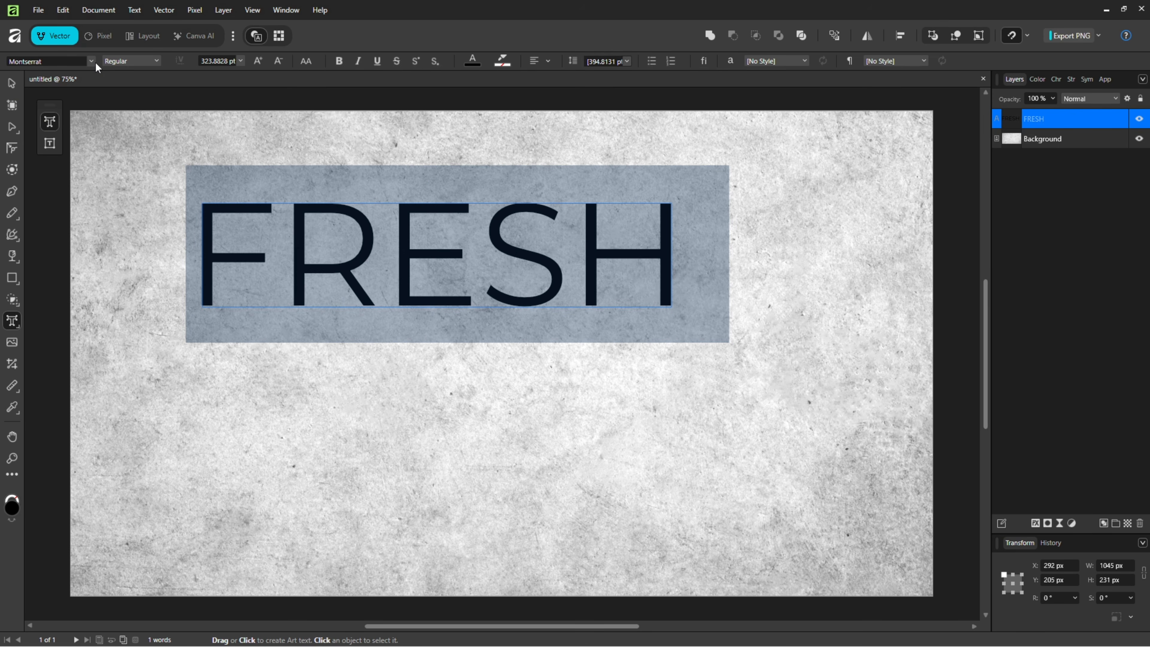
pyautogui.click(152, 59)
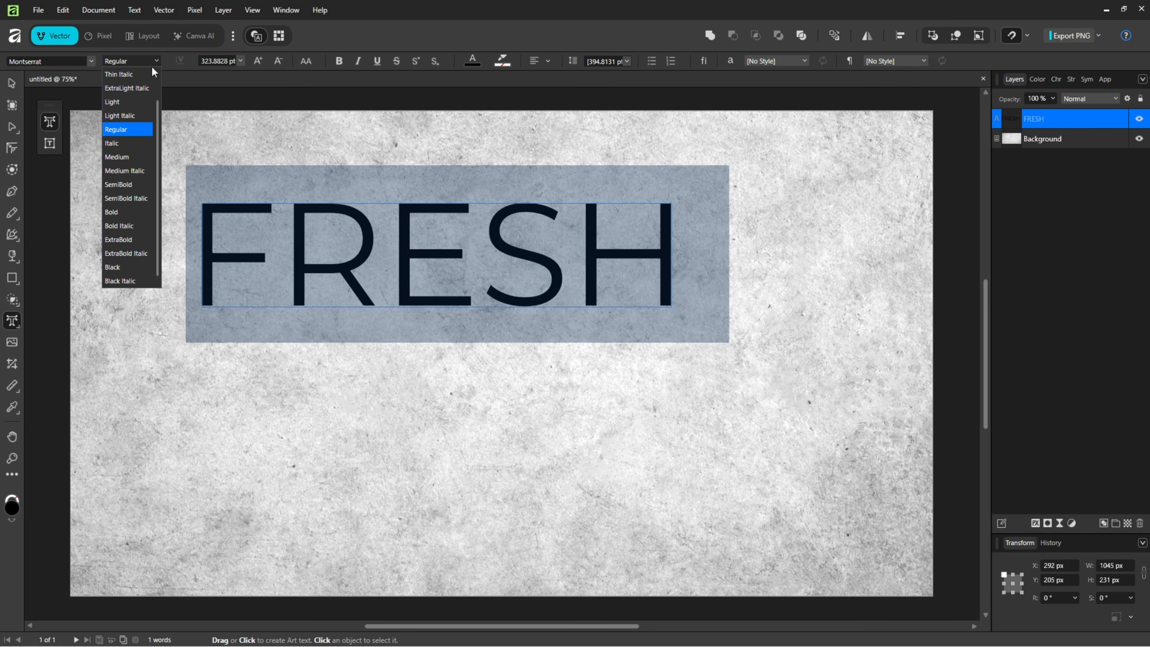
pyautogui.click(123, 267)
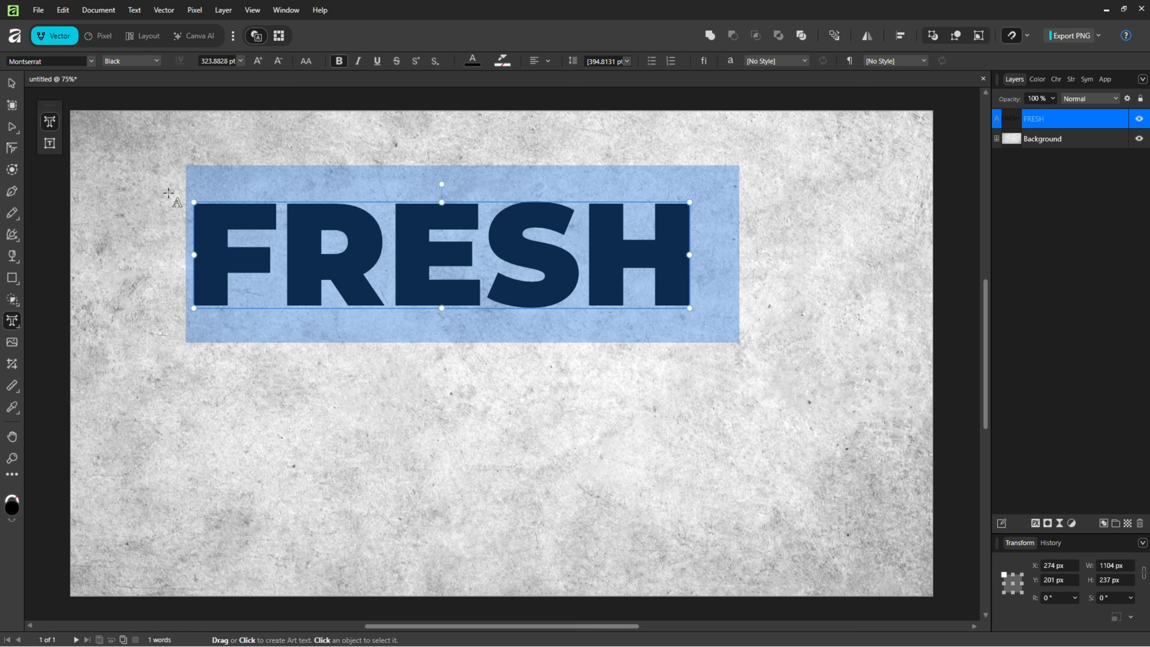
# - Set the font size of the FRESH text to 350 pt and open its text colour options
pyautogui.click(221, 62)
pyautogui.write('3')
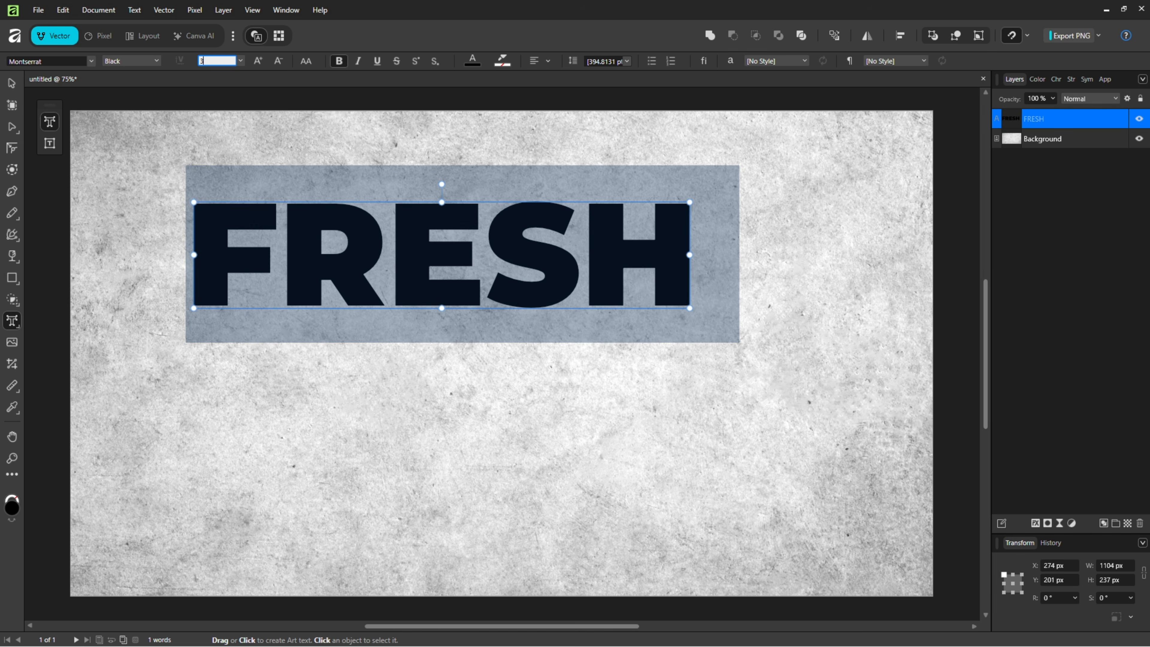
pyautogui.write('50')
pyautogui.press('Return')
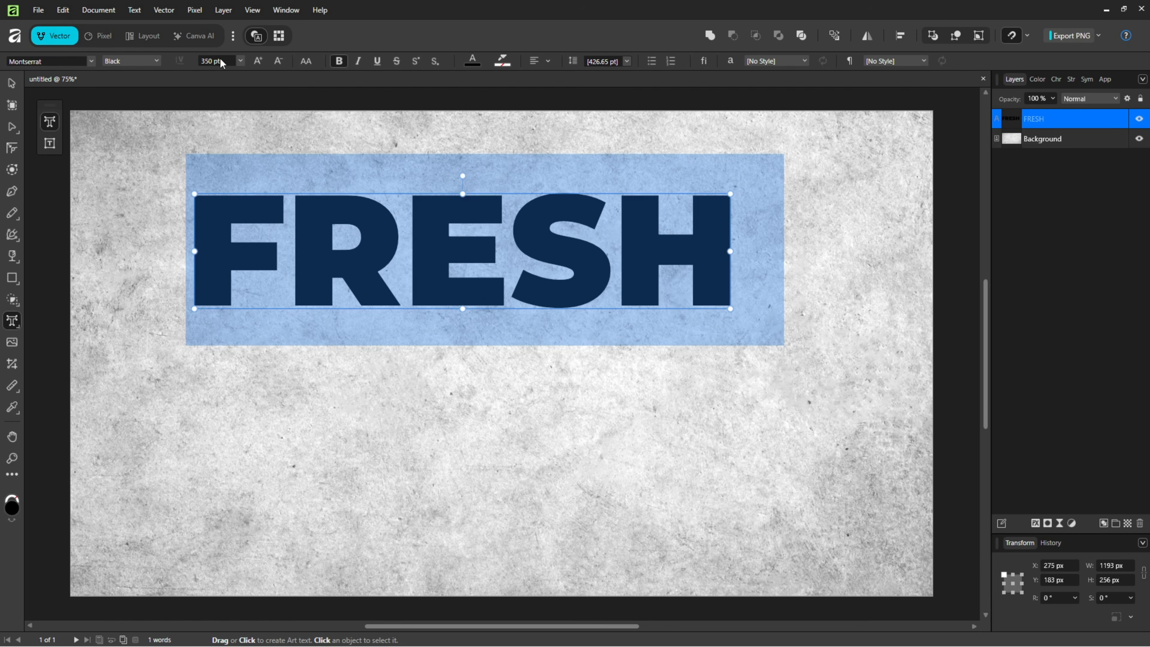
pyautogui.click(470, 61)
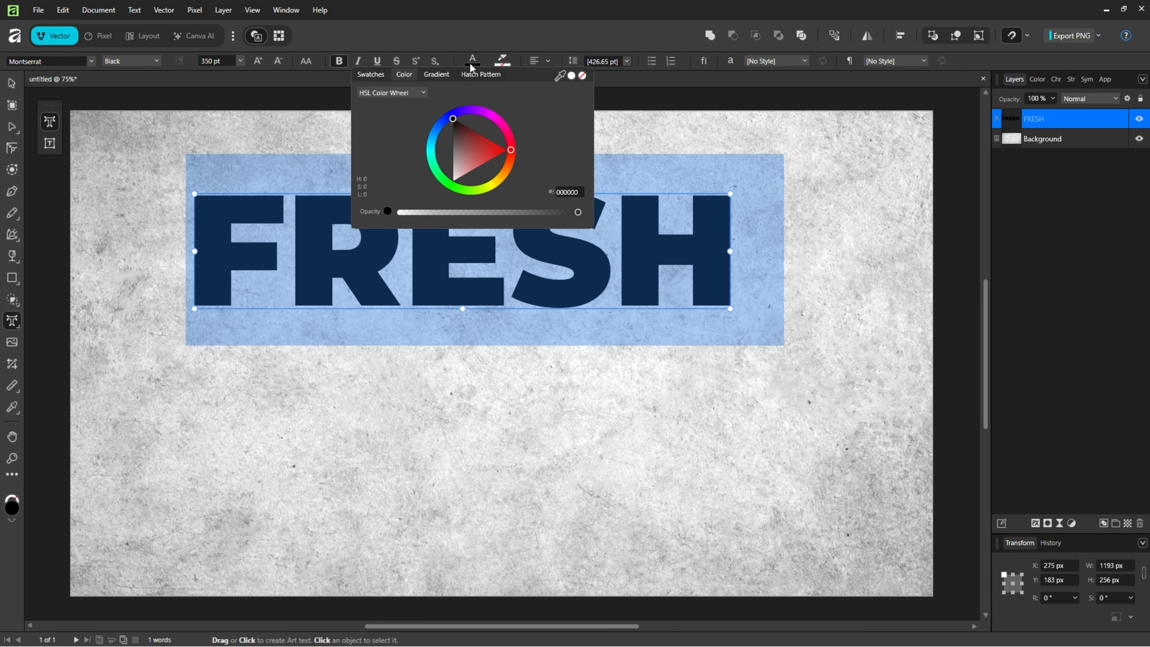
# - Centre the FRESH text horizontally and vertically on the page and leave text editing
pyautogui.click(900, 35)
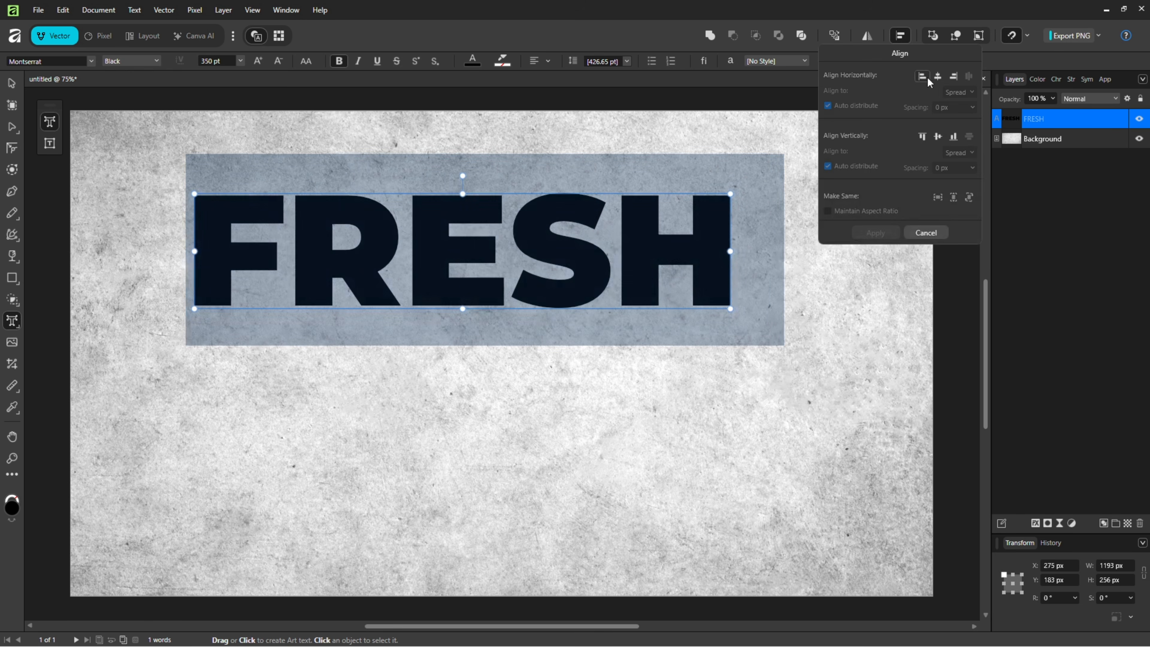
pyautogui.click(937, 76)
pyautogui.click(938, 136)
pyautogui.click(875, 232)
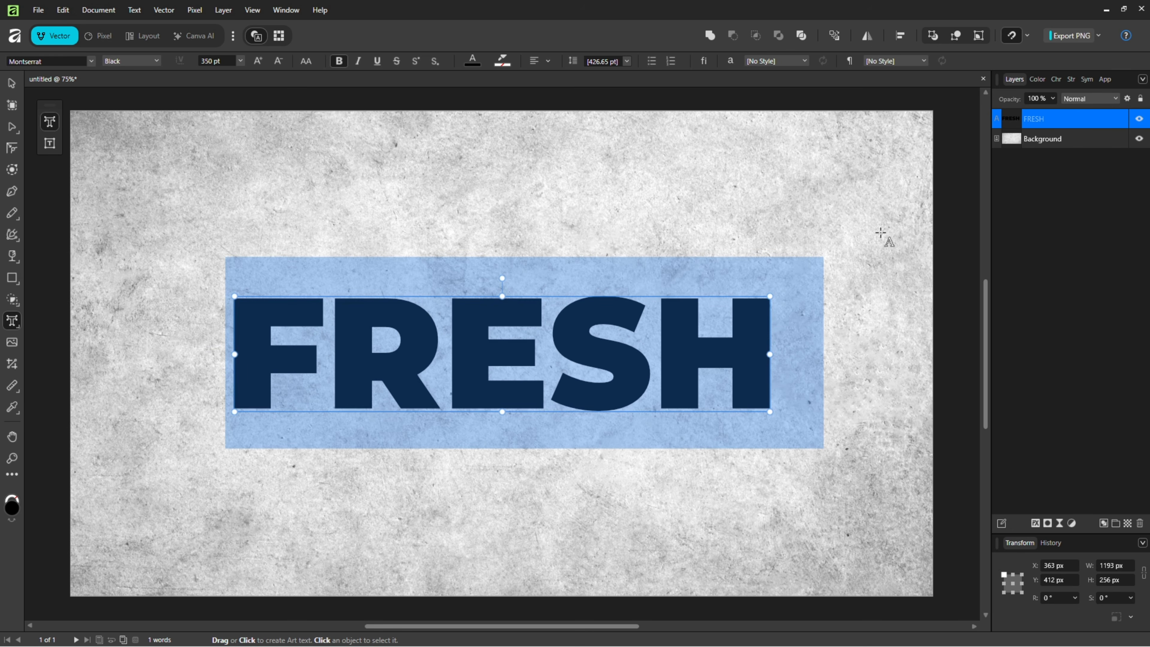
pyautogui.click(11, 86)
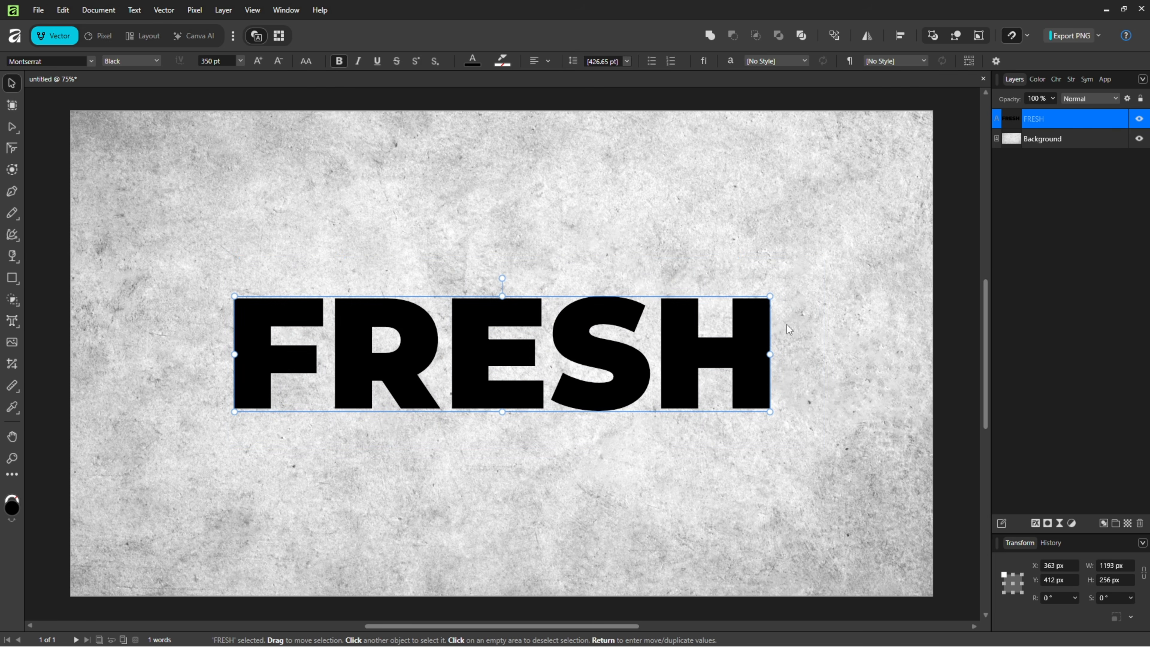
# - Try a Bevel / Emboss layer effect on the FRESH text with the fill opacity at 0%
pyautogui.click(1036, 522)
pyautogui.moveTo(992, 278); pyautogui.dragTo(1017, 174)
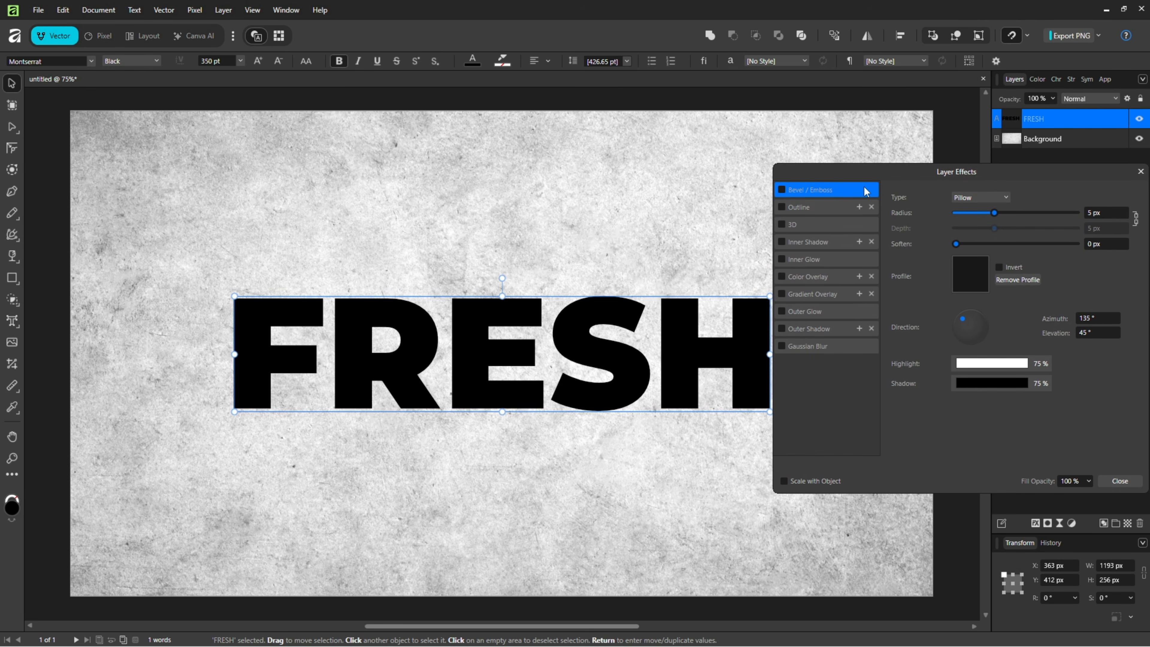
pyautogui.click(781, 189)
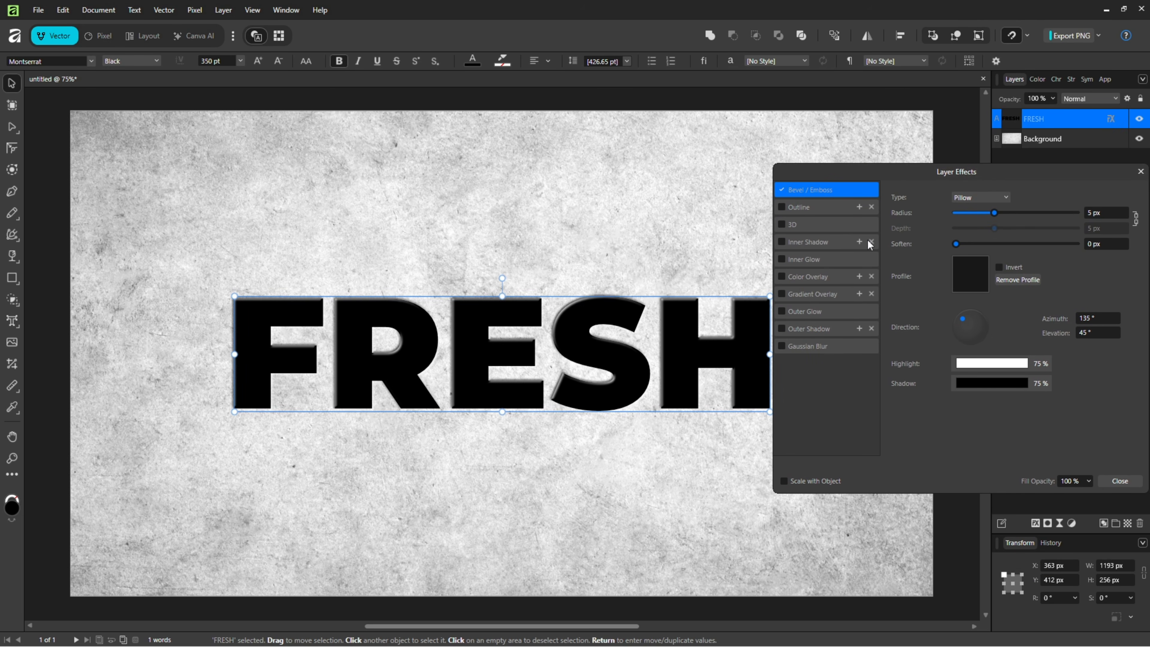
pyautogui.click(1089, 481)
pyautogui.moveTo(1091, 495); pyautogui.dragTo(1002, 505)
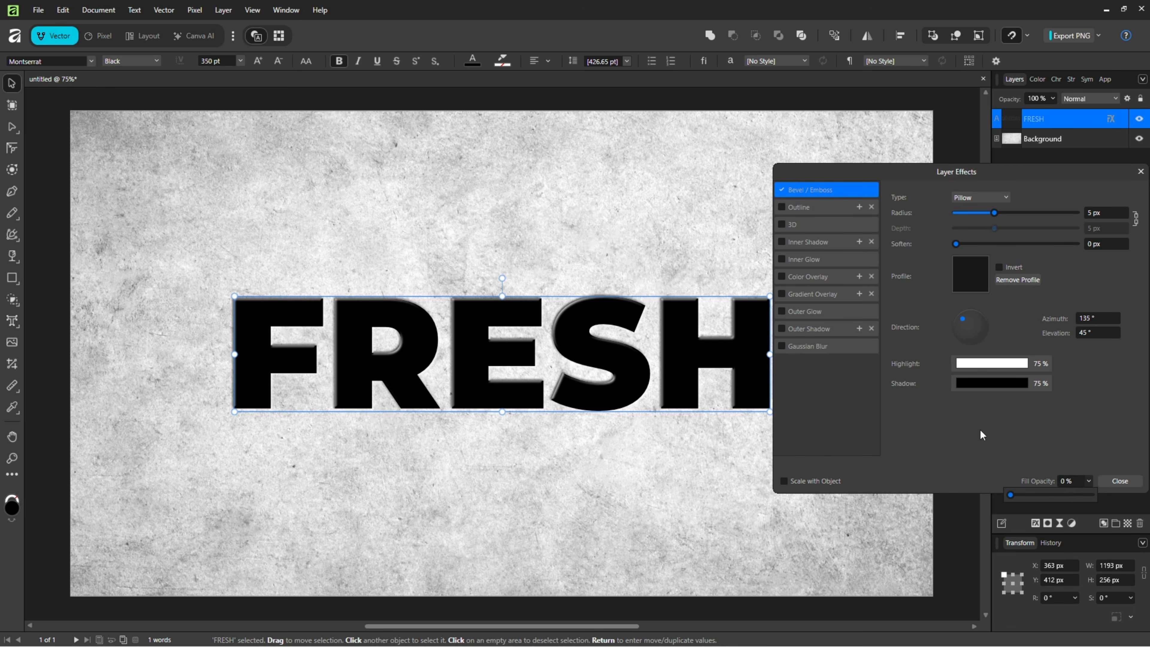
# - Test the text's fill opacity at 27% and 0% while the Background layer is temporarily hidden
pyautogui.click(1139, 139)
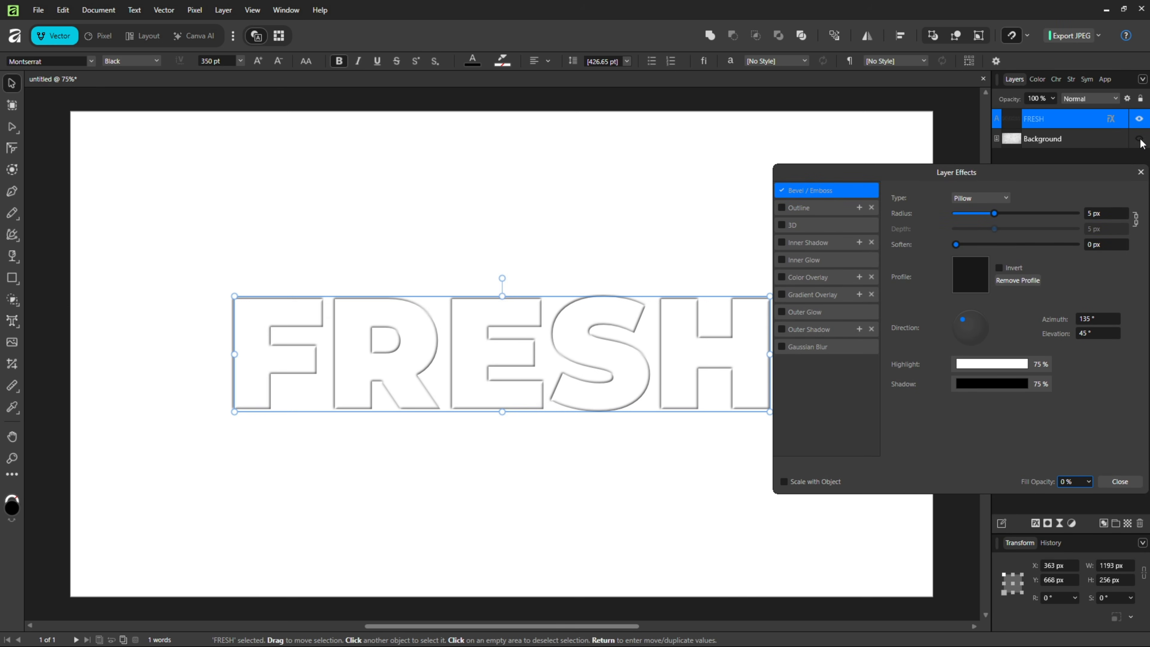
pyautogui.click(1089, 482)
pyautogui.click(1086, 497)
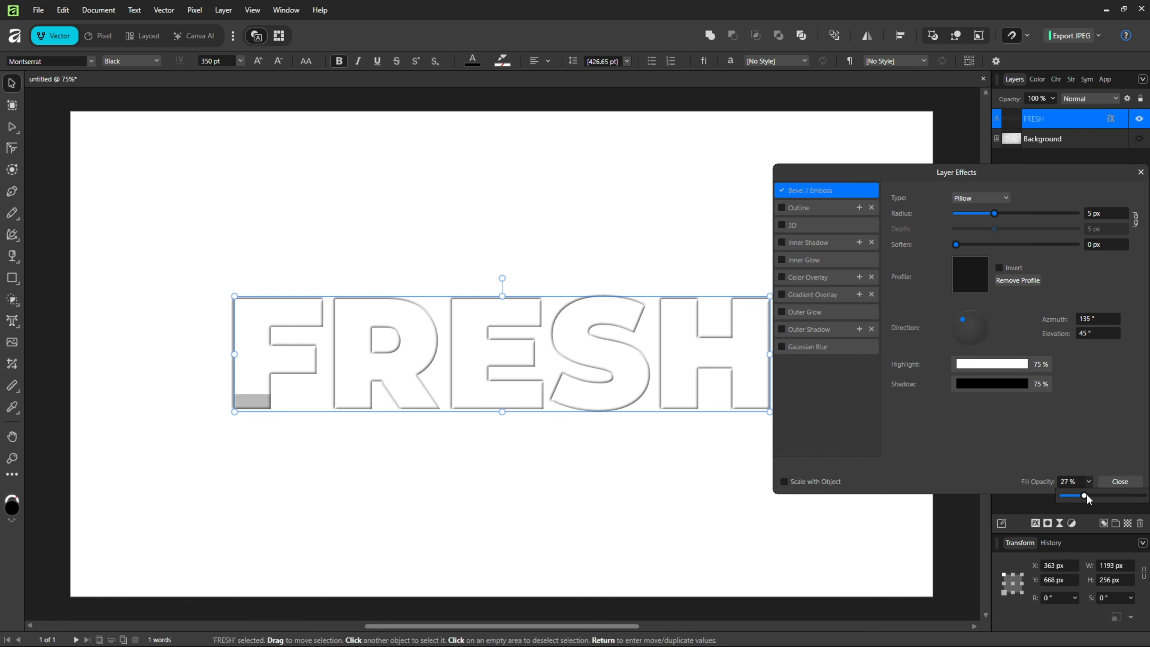
pyautogui.moveTo(1086, 498); pyautogui.dragTo(1055, 494)
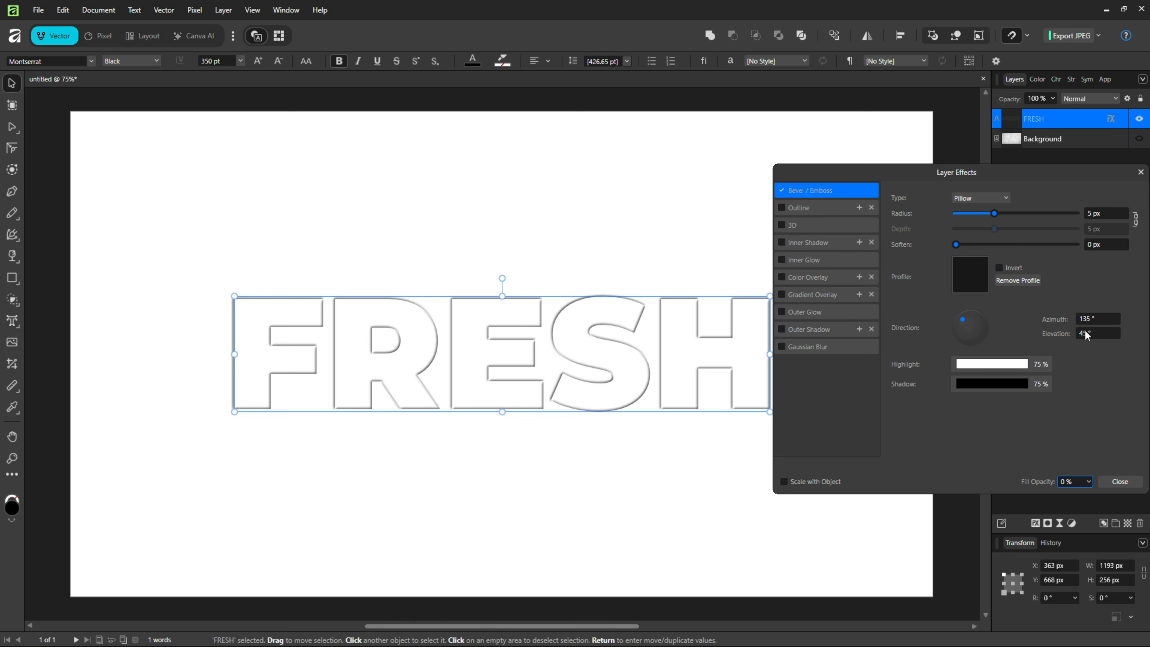
pyautogui.click(1139, 139)
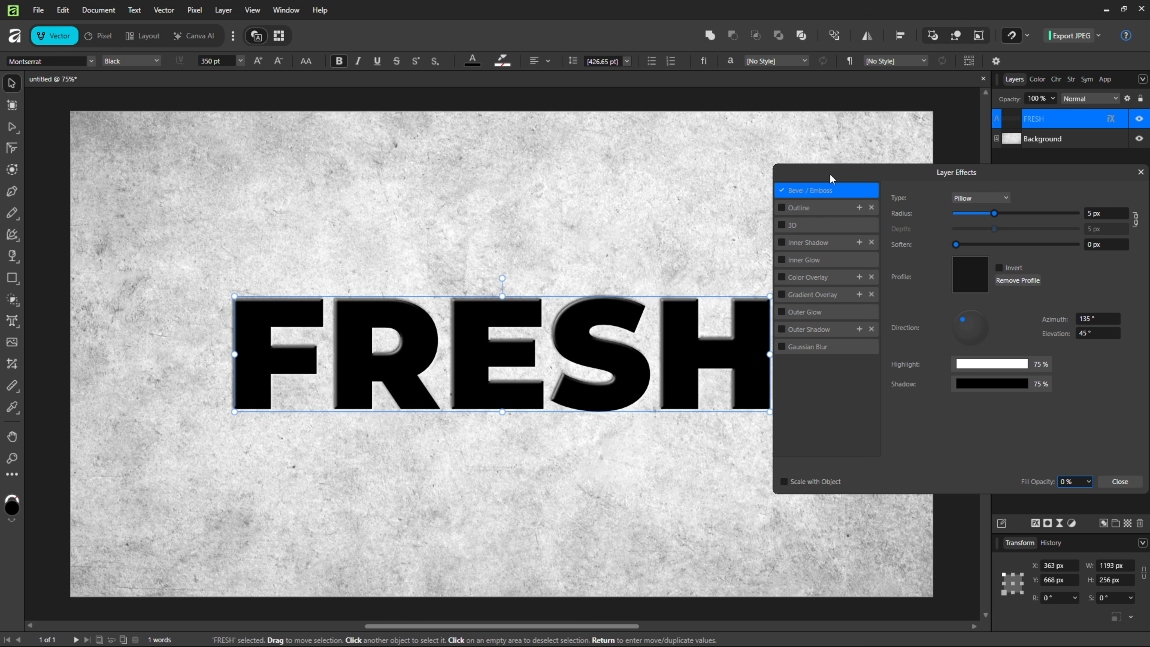
# - Draw a test square about 157 px wide above the text and give it Bevel / Emboss with 0% fill opacity
pyautogui.click(11, 278)
pyautogui.moveTo(354, 182); pyautogui.dragTo(424, 253)
pyautogui.click(819, 194)
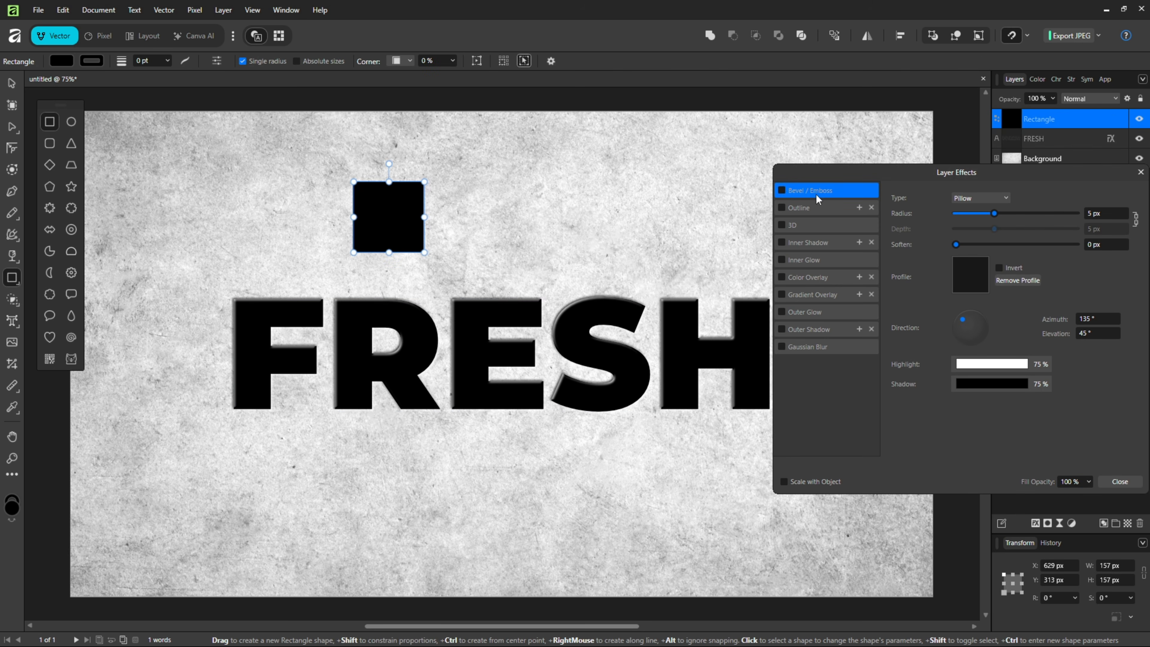
pyautogui.click(781, 189)
pyautogui.click(1088, 482)
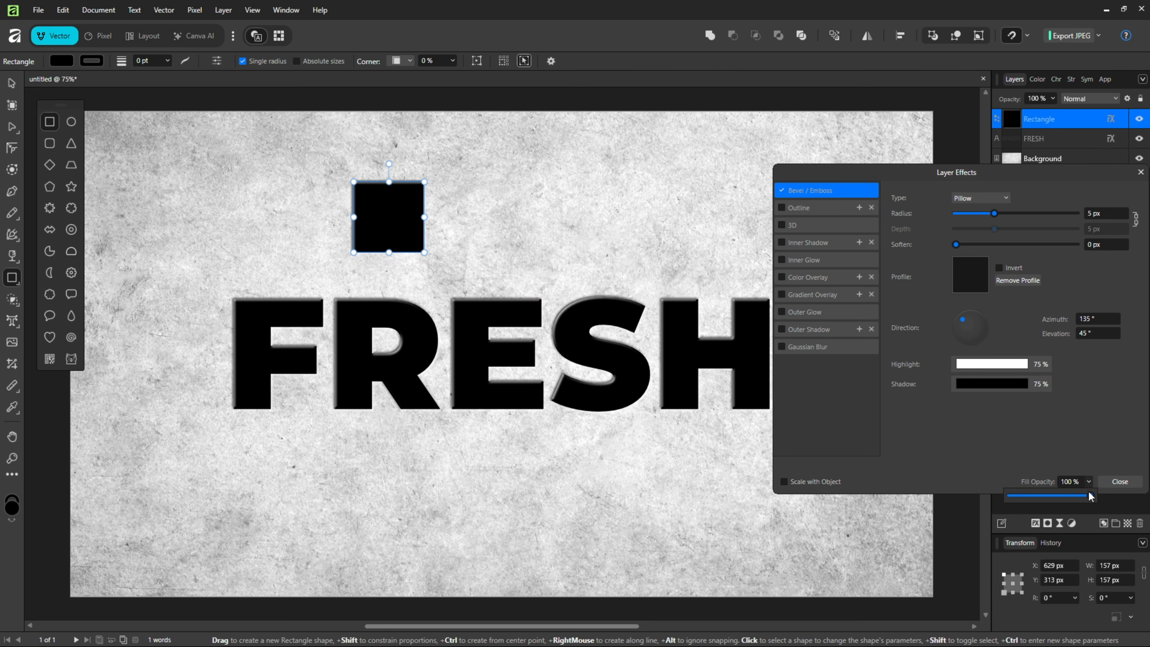
pyautogui.moveTo(1084, 495); pyautogui.dragTo(995, 501)
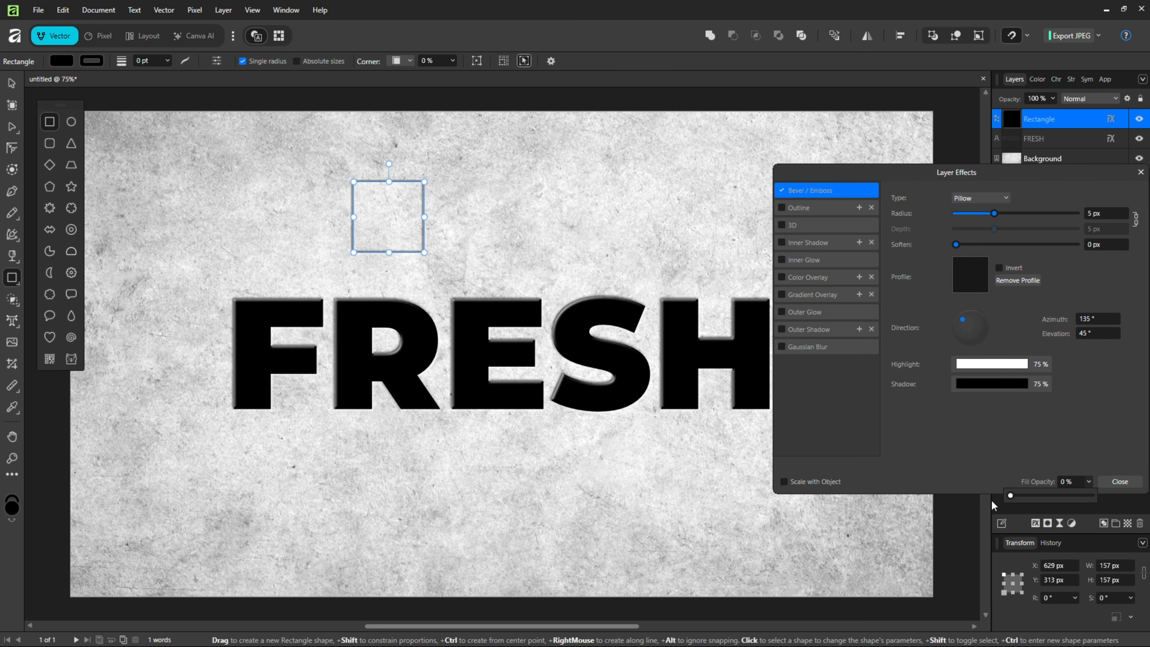
pyautogui.click(999, 433)
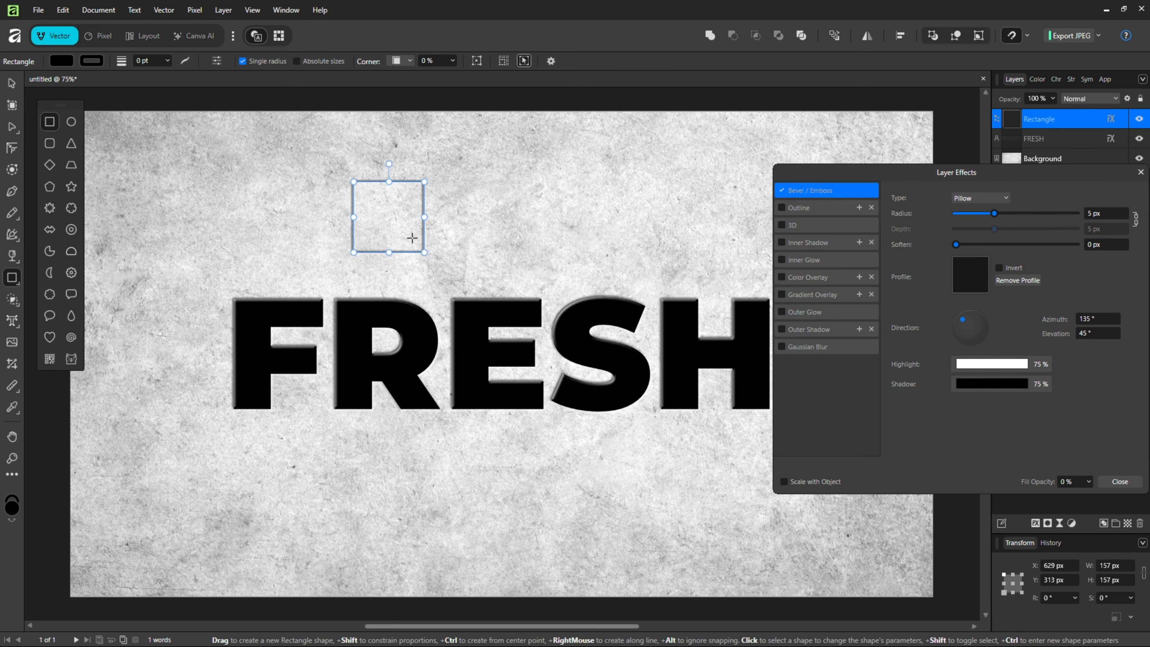
# - Delete the test square and return to the Move tool with the FRESH text selected
pyautogui.press('Delete')
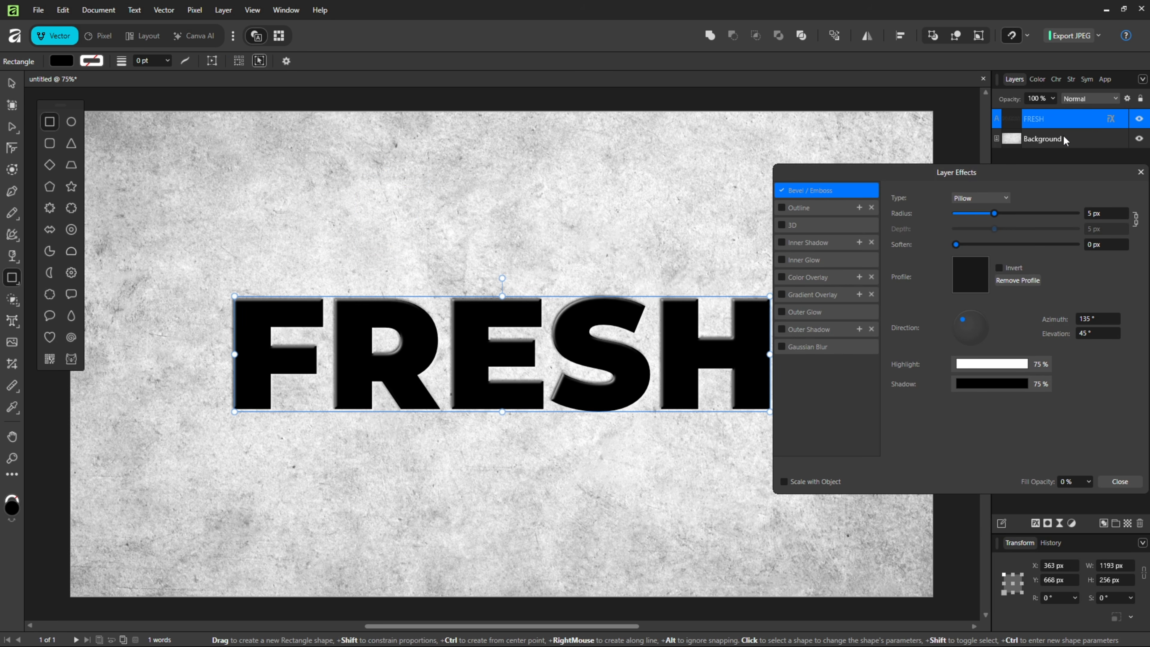
pyautogui.click(1088, 482)
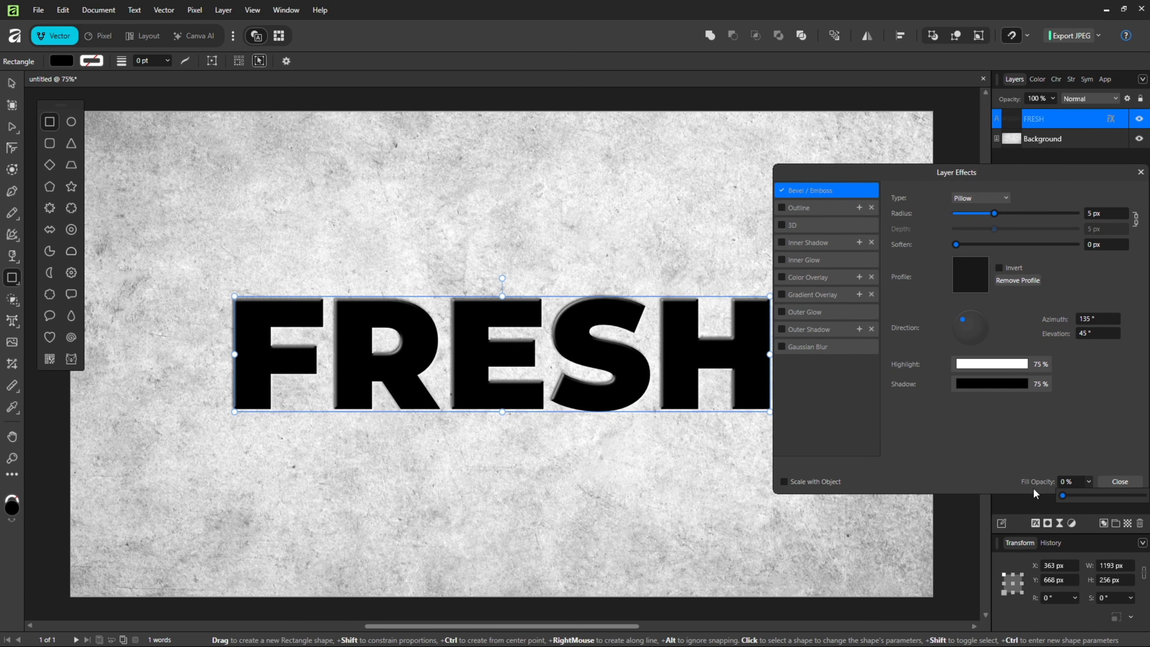
pyautogui.click(1013, 440)
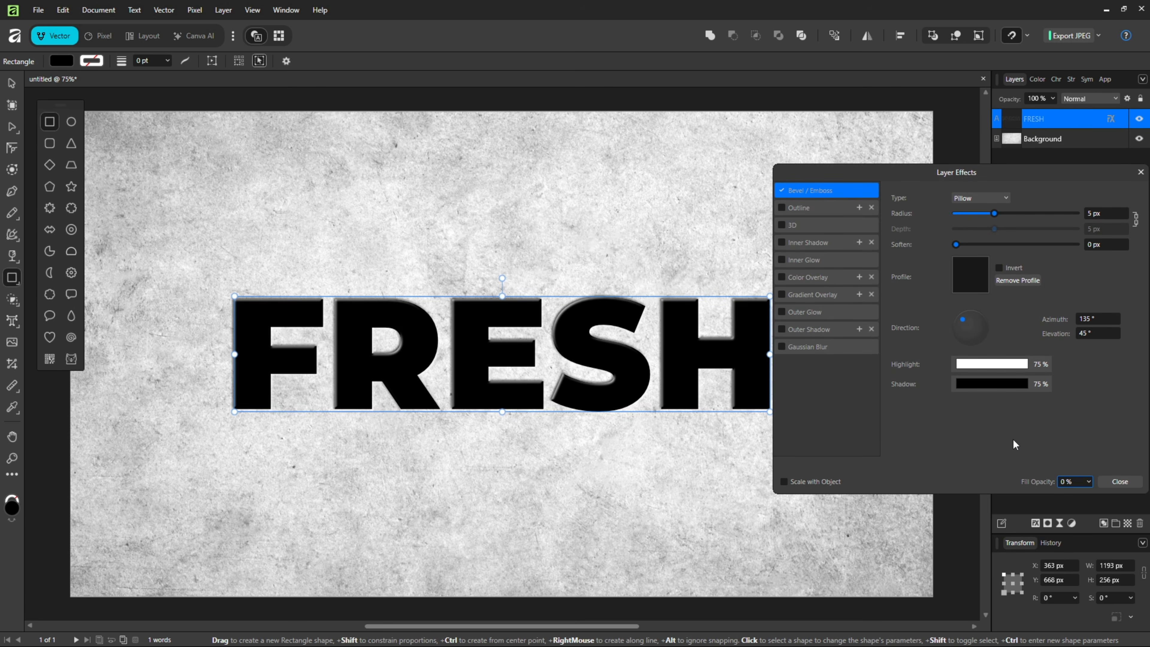
pyautogui.press('v')
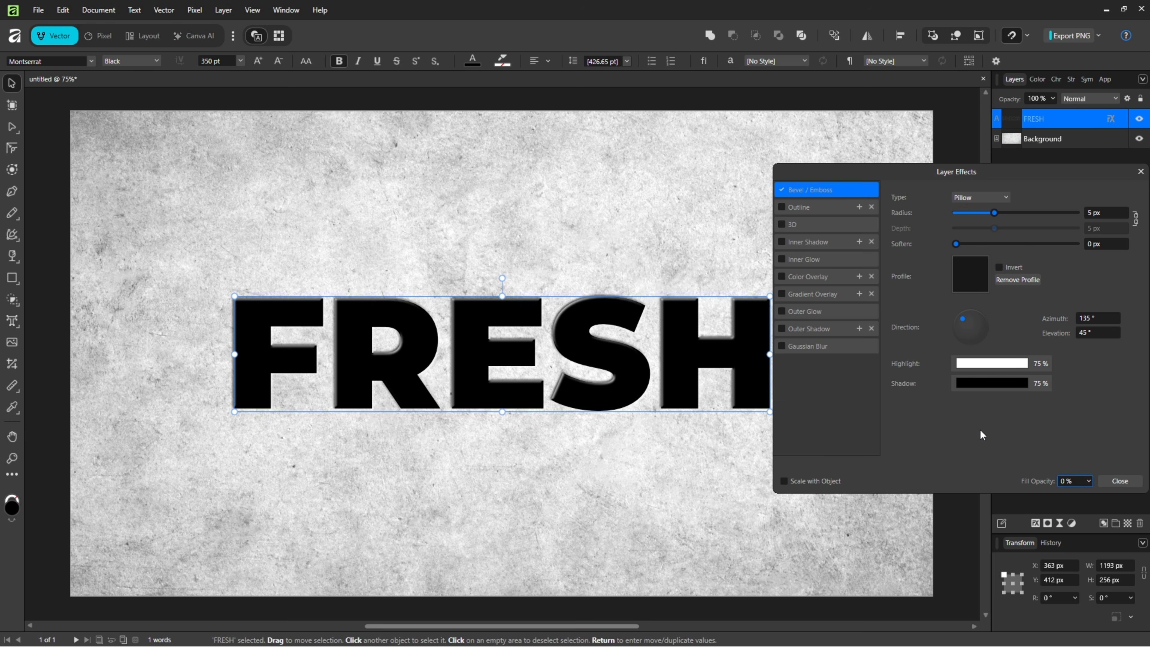
# - Restore the FRESH text's fill opacity to 100% and turn off its Bevel / Emboss effect
pyautogui.click(1089, 481)
pyautogui.moveTo(1077, 499); pyautogui.dragTo(1145, 499)
pyautogui.click(784, 189)
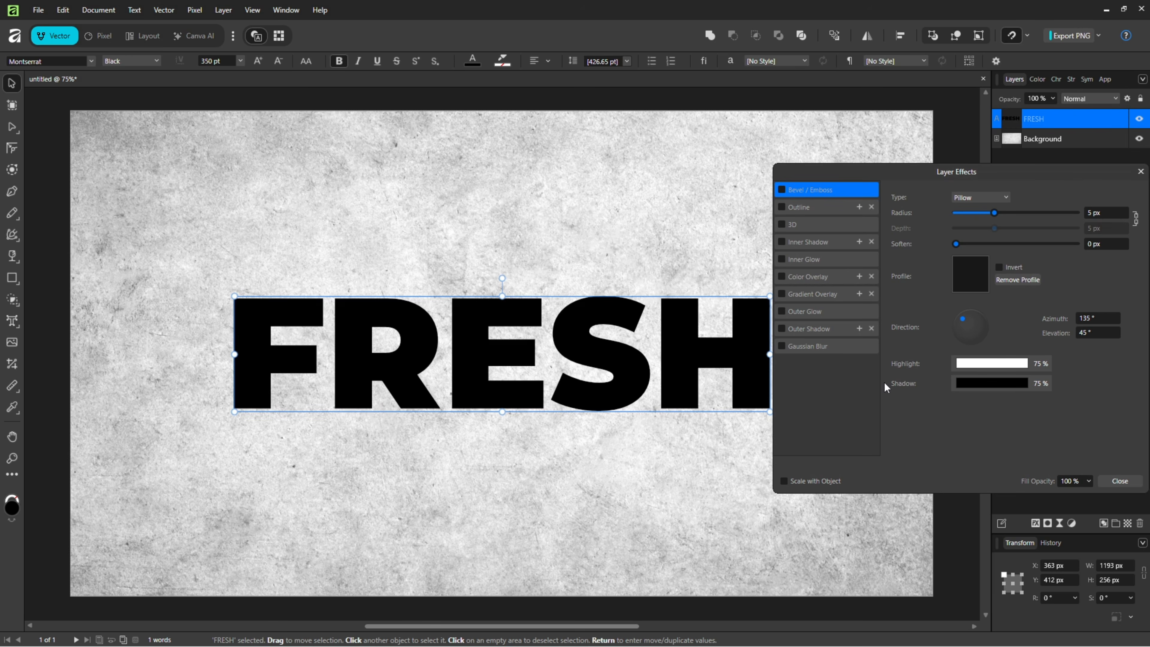
# - Convert the FRESH text to curves and enable Bevel / Emboss on the resulting group
pyautogui.rightClick(567, 341)
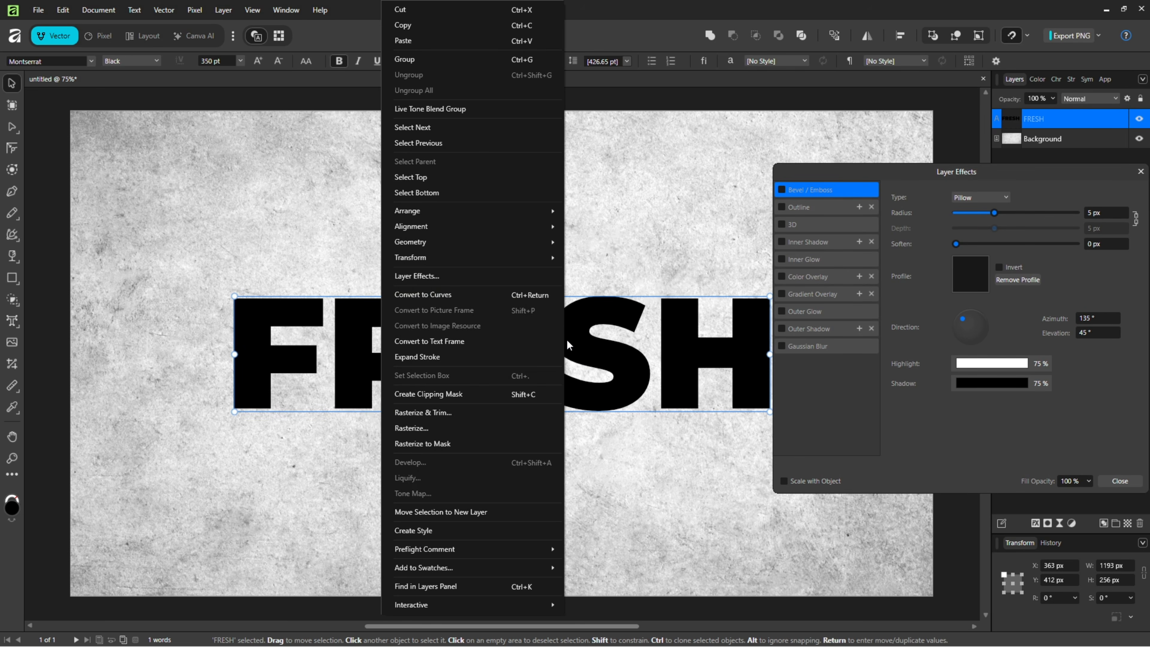
pyautogui.click(429, 295)
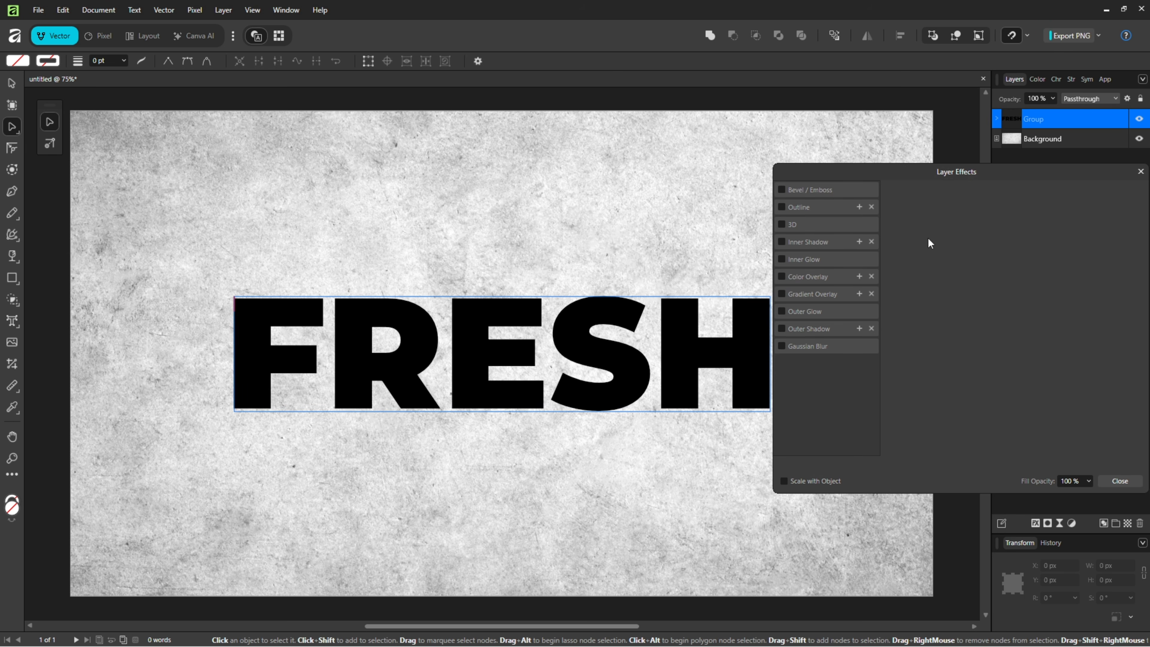
pyautogui.click(802, 190)
pyautogui.click(783, 190)
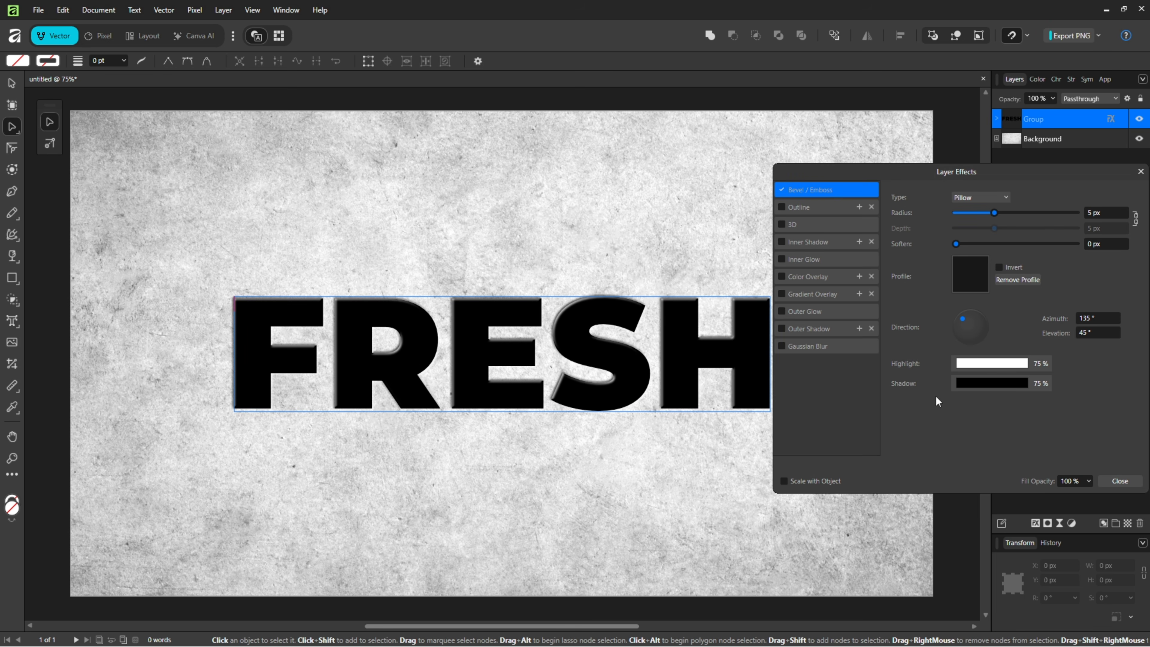
# - Lower the group's fill opacity to 10% and set the Bevel / Emboss type to Emboss
pyautogui.click(1089, 481)
pyautogui.moveTo(1090, 495); pyautogui.dragTo(1018, 496)
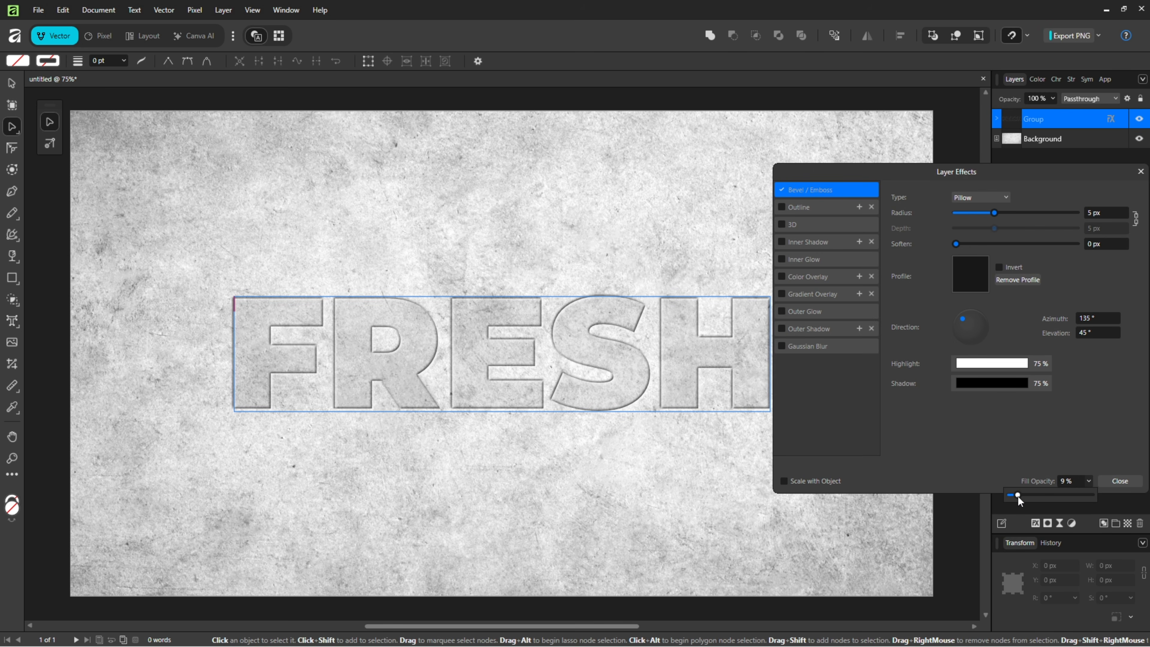
pyautogui.click(1012, 438)
pyautogui.click(985, 199)
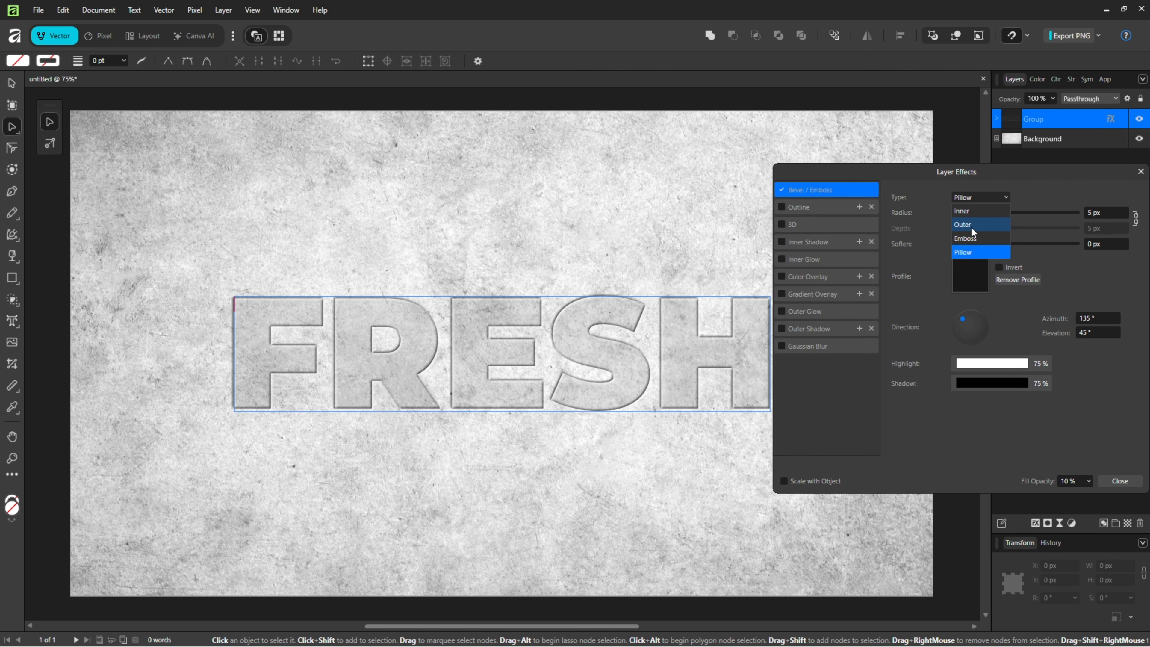
pyautogui.click(970, 239)
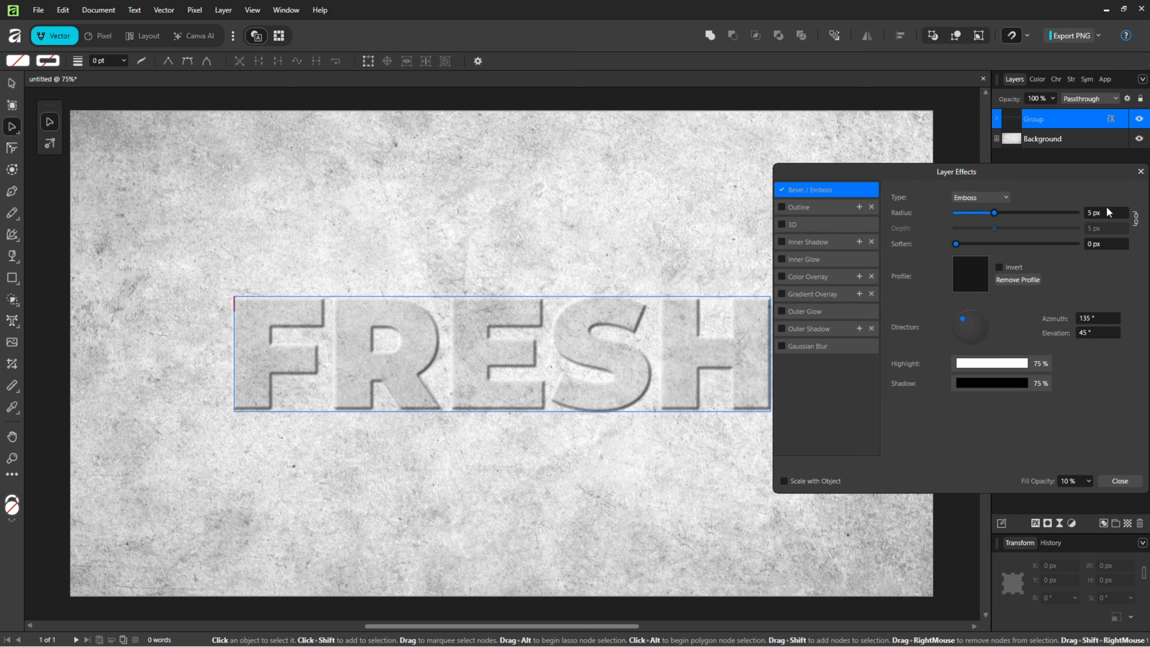
# - Unlink the emboss depth from the radius and set the depth to 30 px
pyautogui.click(1136, 220)
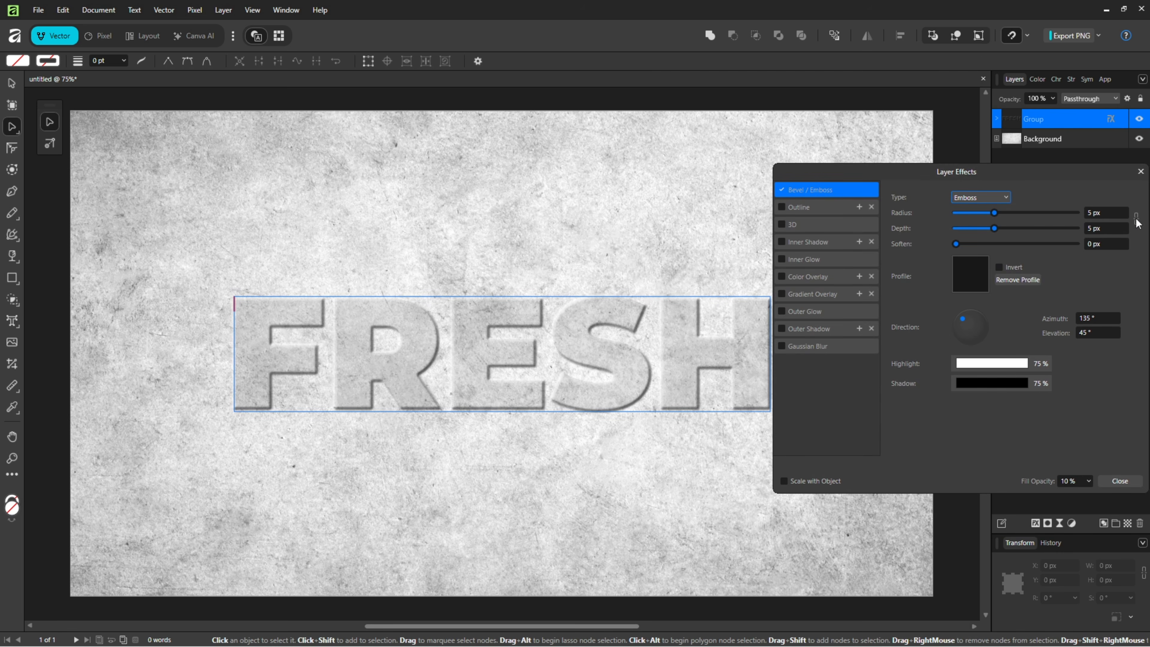
pyautogui.moveTo(996, 228); pyautogui.dragTo(1034, 234)
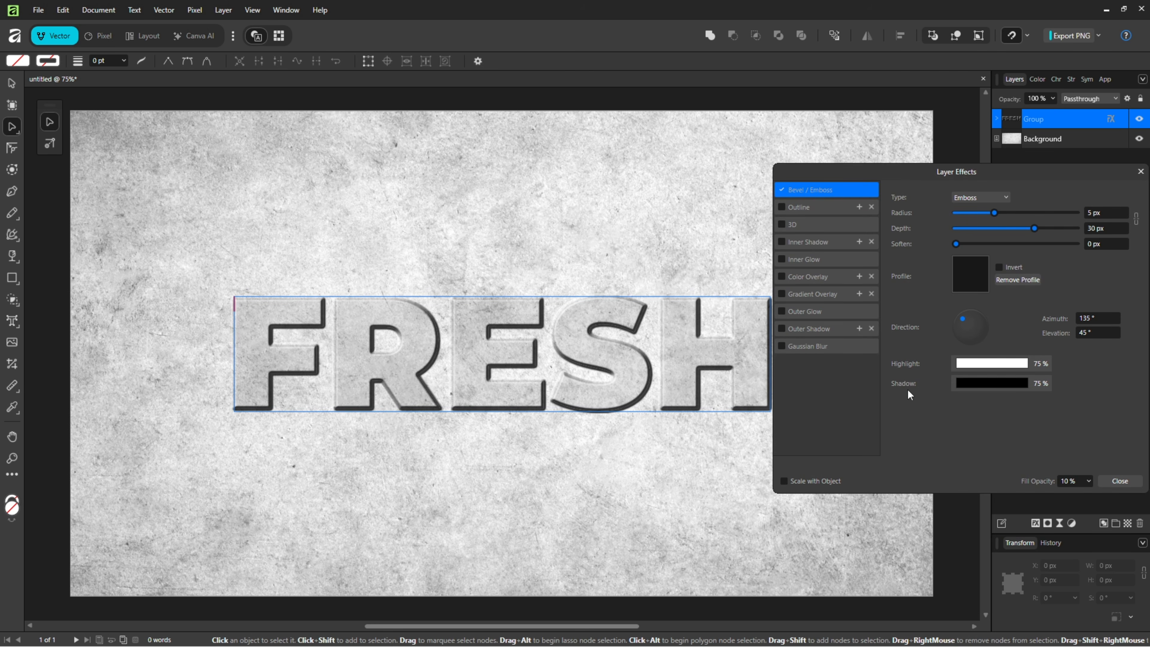
# - Raise the emboss highlight and shadow opacities to 100% and make the FRESH group's effects scale with the object
pyautogui.click(1026, 366)
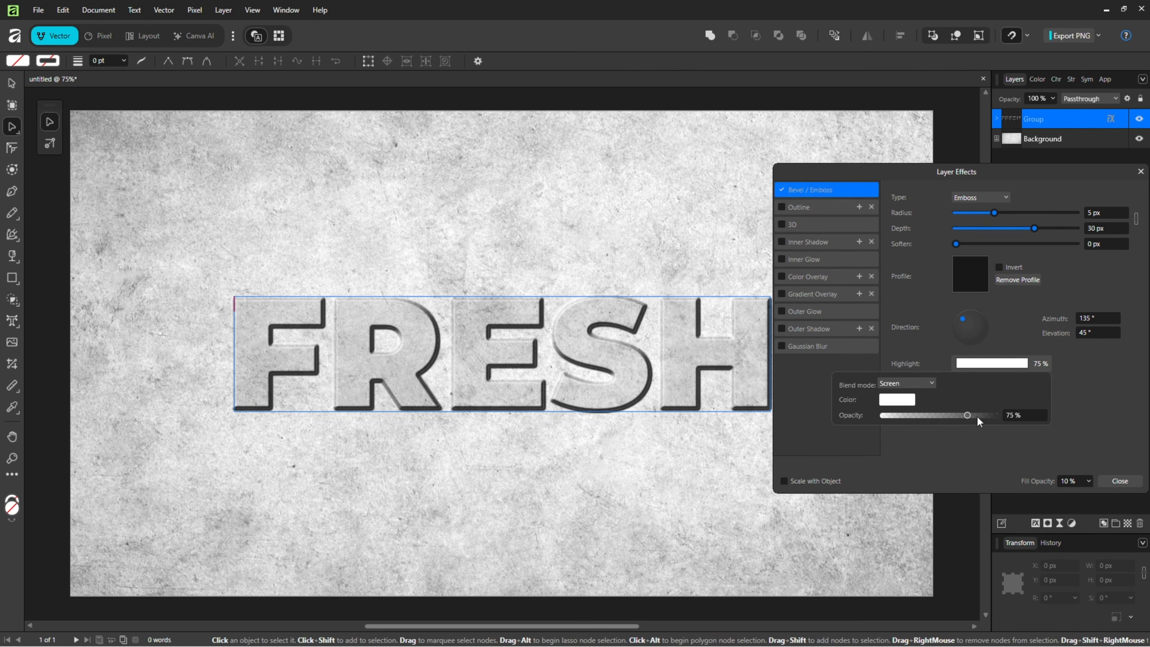
pyautogui.moveTo(977, 416); pyautogui.dragTo(1034, 409)
pyautogui.click(1026, 381)
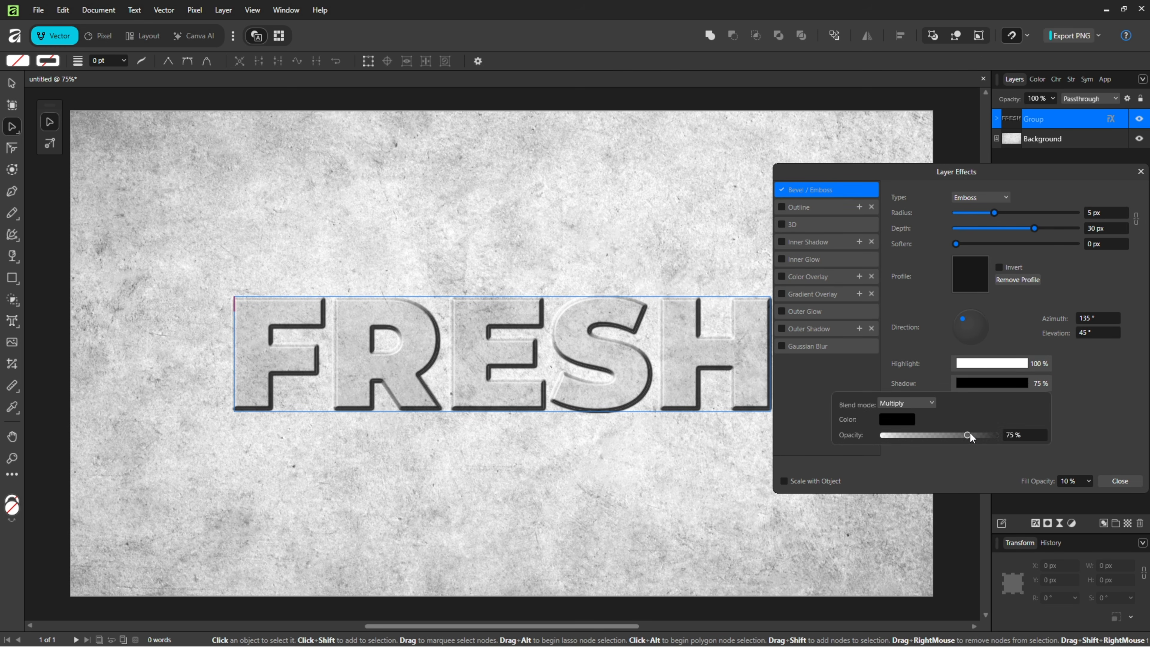
pyautogui.moveTo(969, 434); pyautogui.dragTo(999, 435)
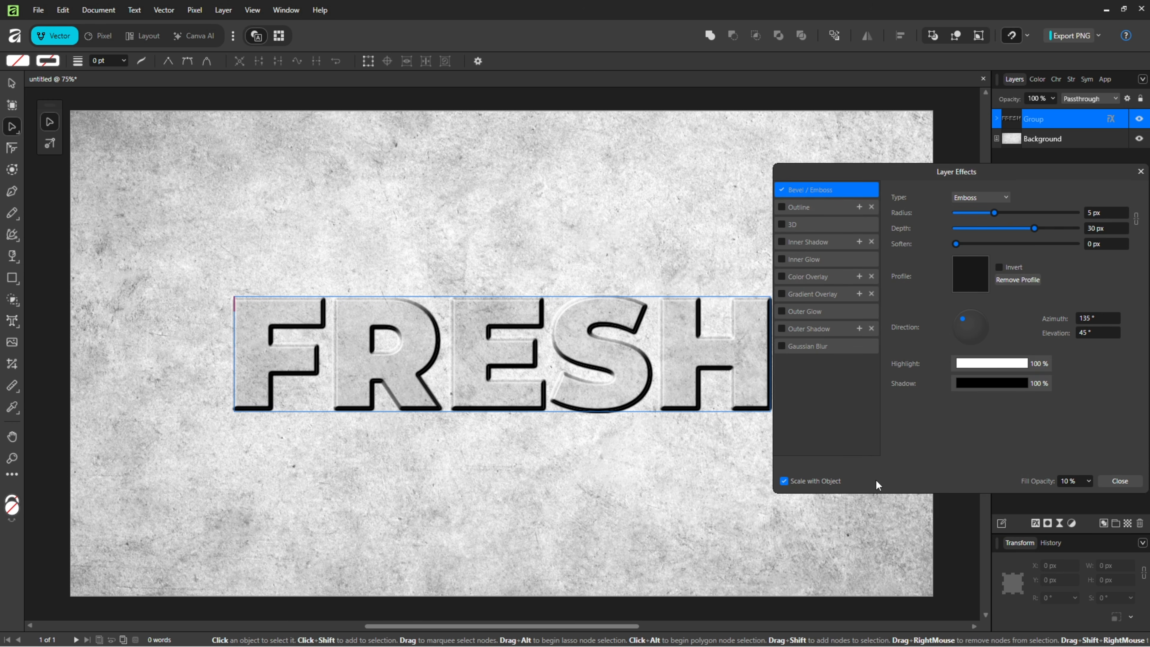
pyautogui.click(1128, 481)
pyautogui.click(1127, 480)
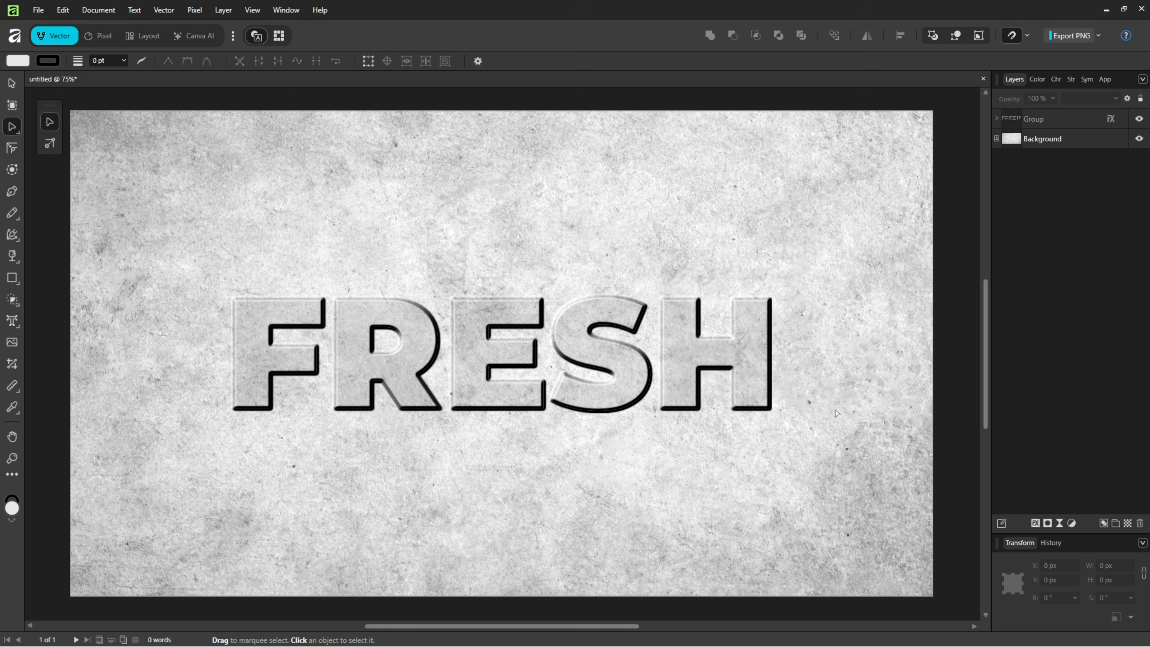
# - Move the FRESH group straight up to about Y 213 px and add the art text START beneath it
pyautogui.click(12, 87)
pyautogui.moveTo(349, 320); pyautogui.dragTo(350, 230)
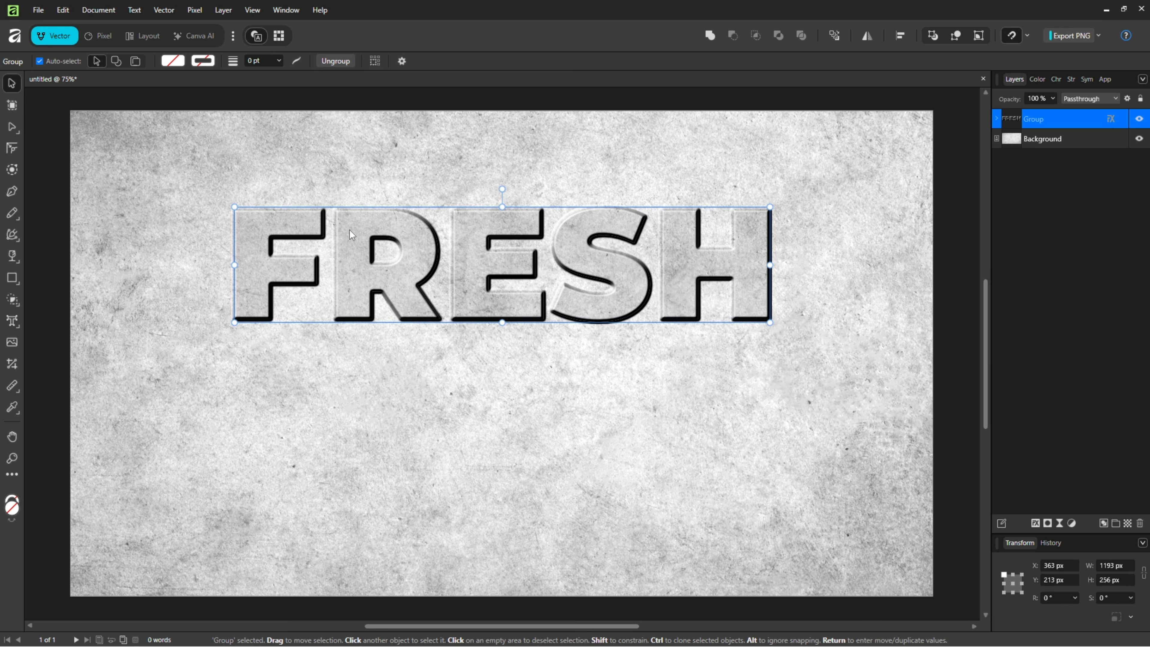
pyautogui.rightClick(14, 320)
pyautogui.click(64, 326)
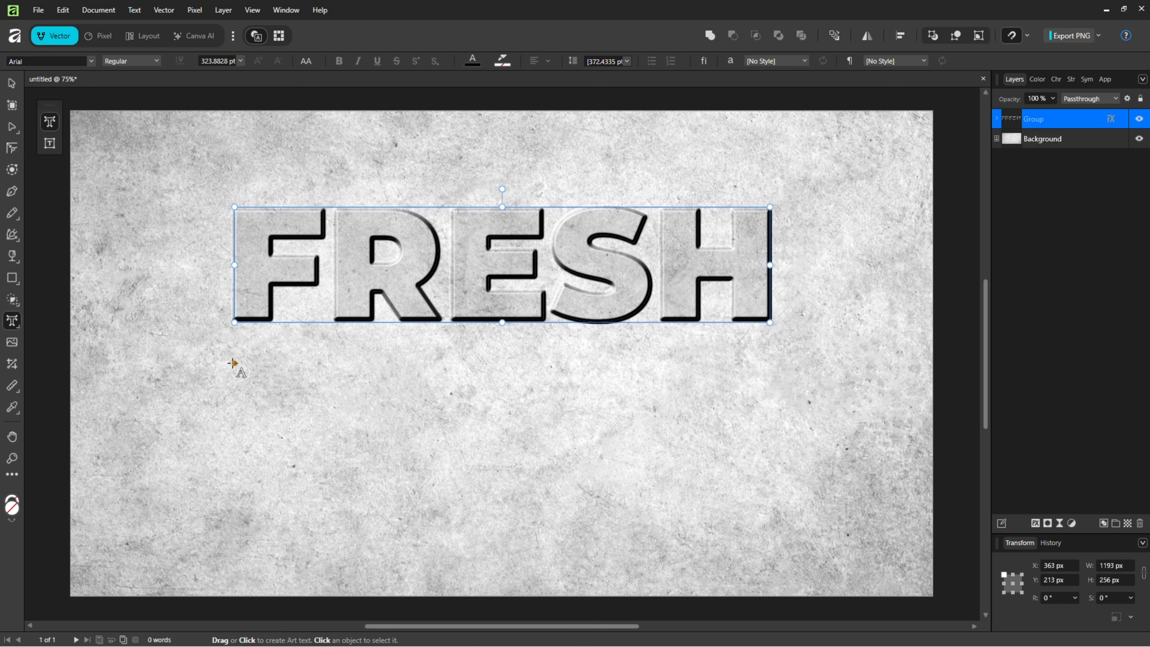
pyautogui.moveTo(233, 362)
pyautogui.mouseDown()
pyautogui.moveTo(280, 446)
pyautogui.moveTo(317, 480)
pyautogui.mouseUp()
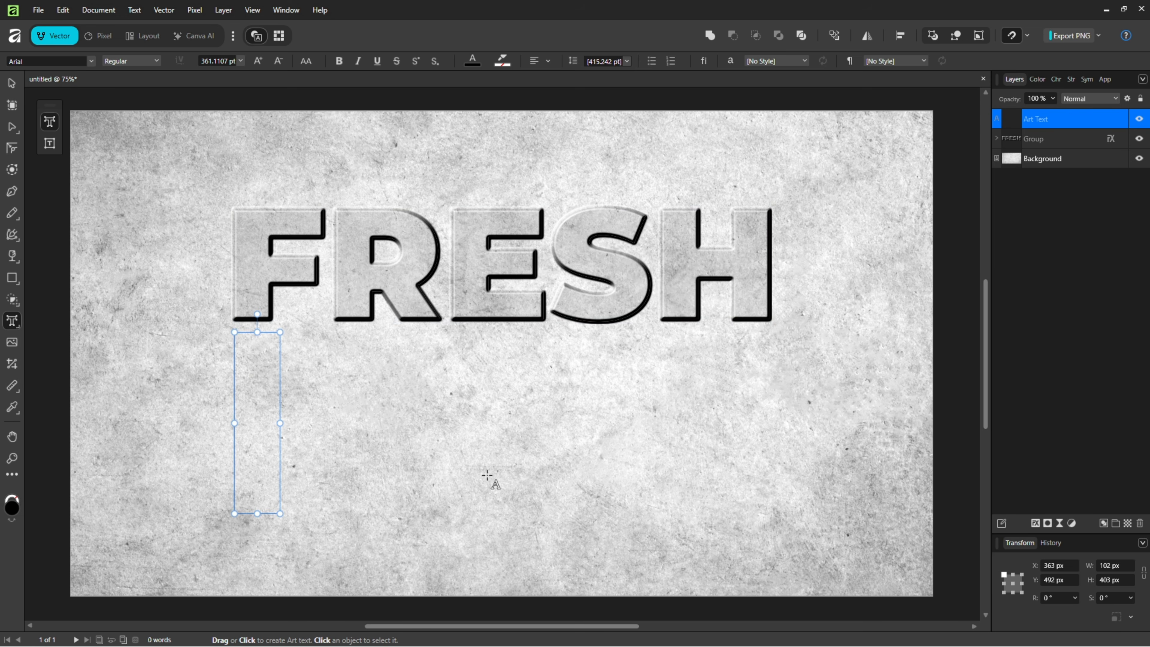
pyautogui.write('START')
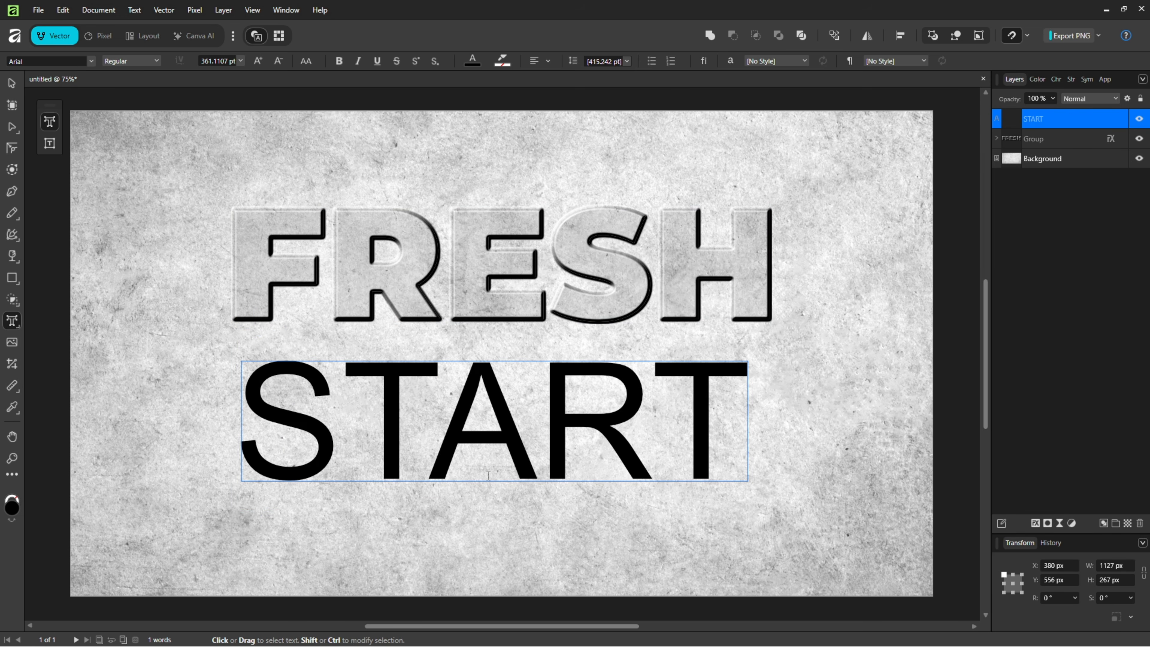
pyautogui.press('Escape')
# - Set the START text in Montserrat Black at 350 pt
pyautogui.click(91, 62)
pyautogui.write('mont')
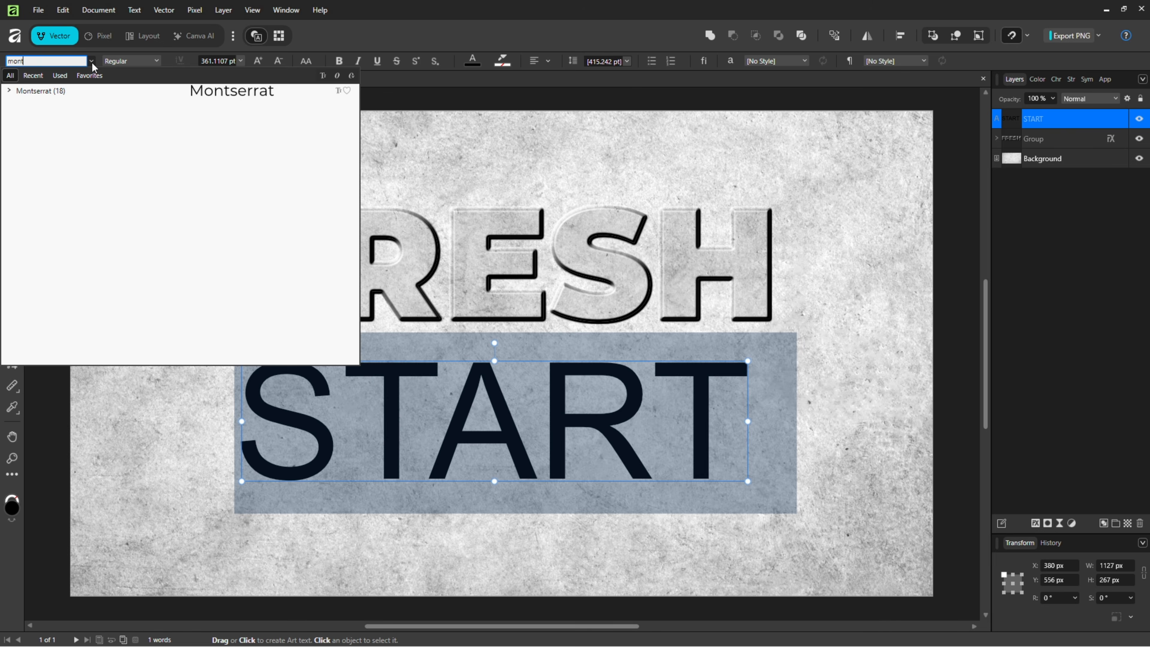
pyautogui.press('Return')
pyautogui.click(142, 61)
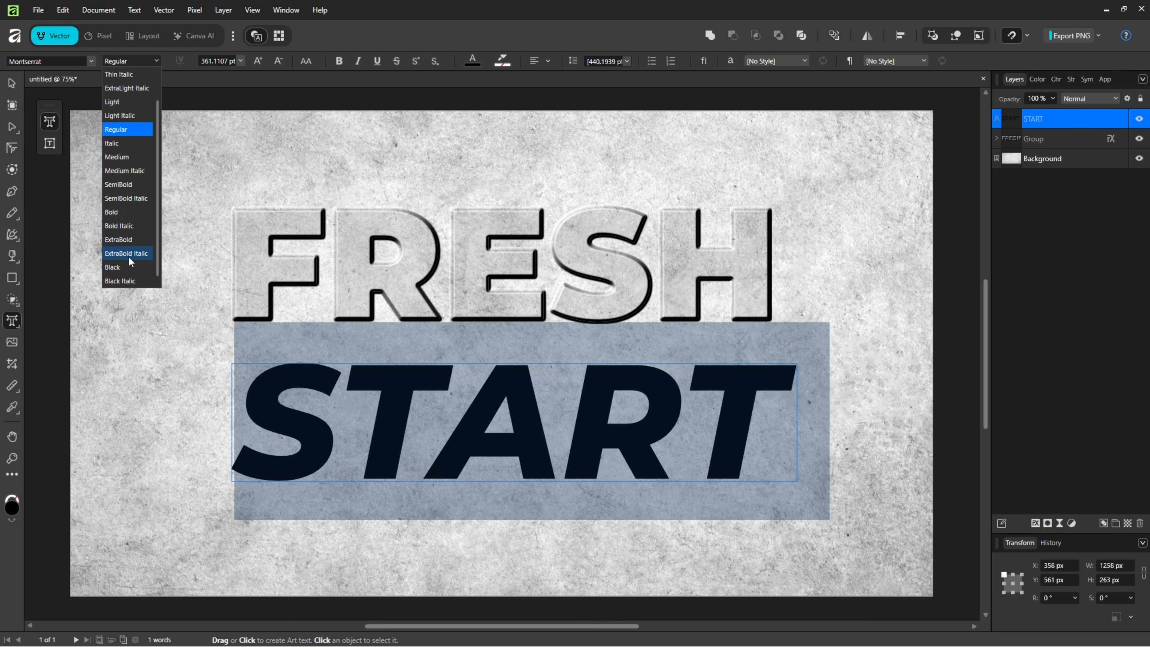
pyautogui.click(127, 247)
pyautogui.click(218, 60)
pyautogui.write('350')
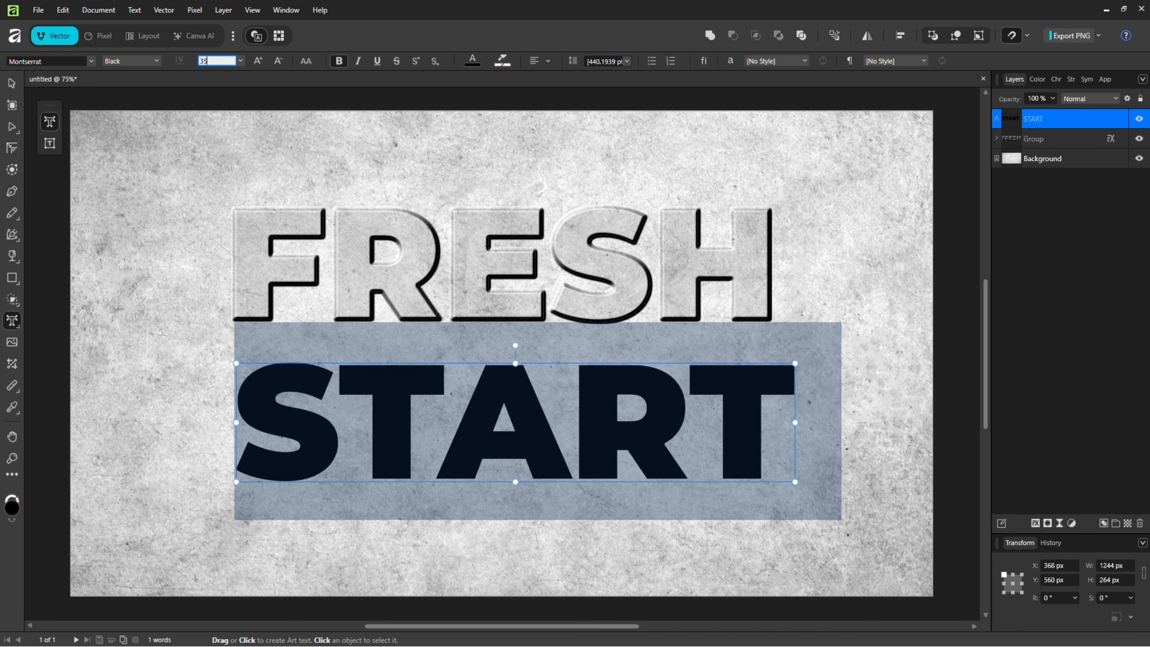
pyautogui.press('Return')
pyautogui.click(473, 60)
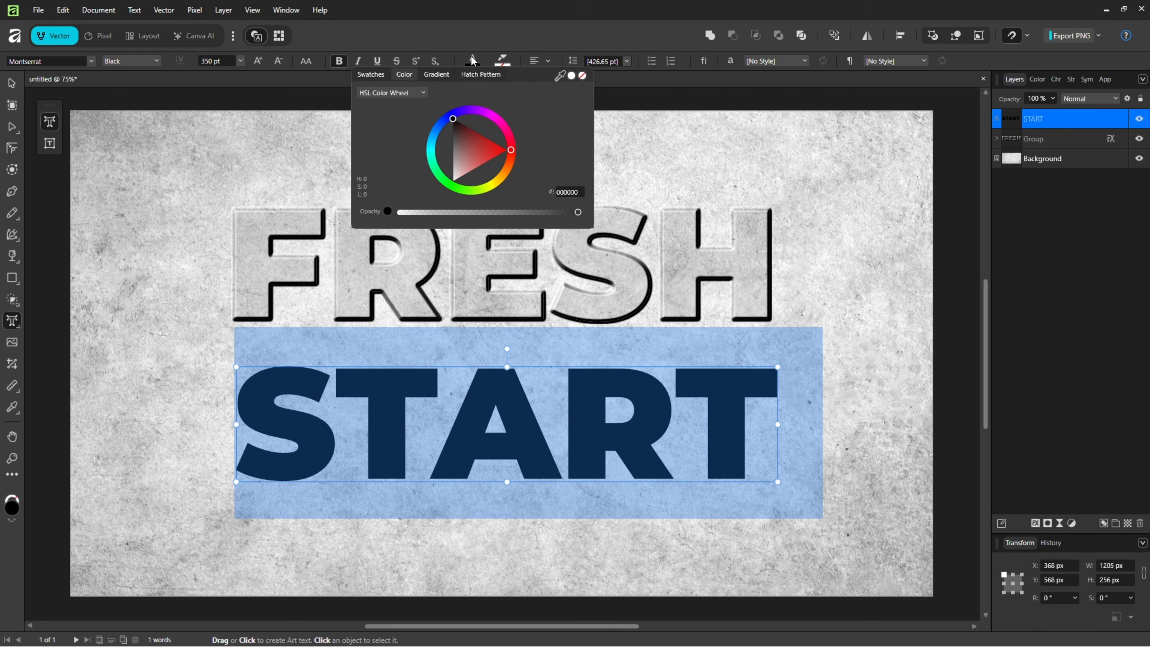
# - Centre the START text horizontally on the page and finish text editing
pyautogui.click(900, 35)
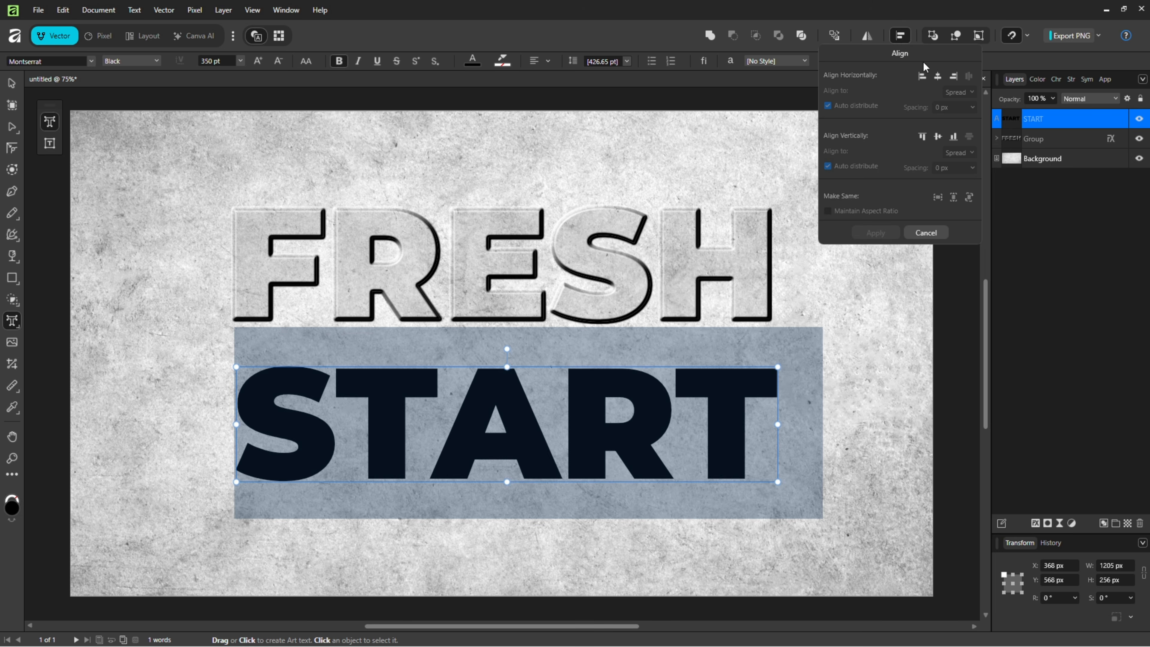
pyautogui.click(937, 75)
pyautogui.click(879, 232)
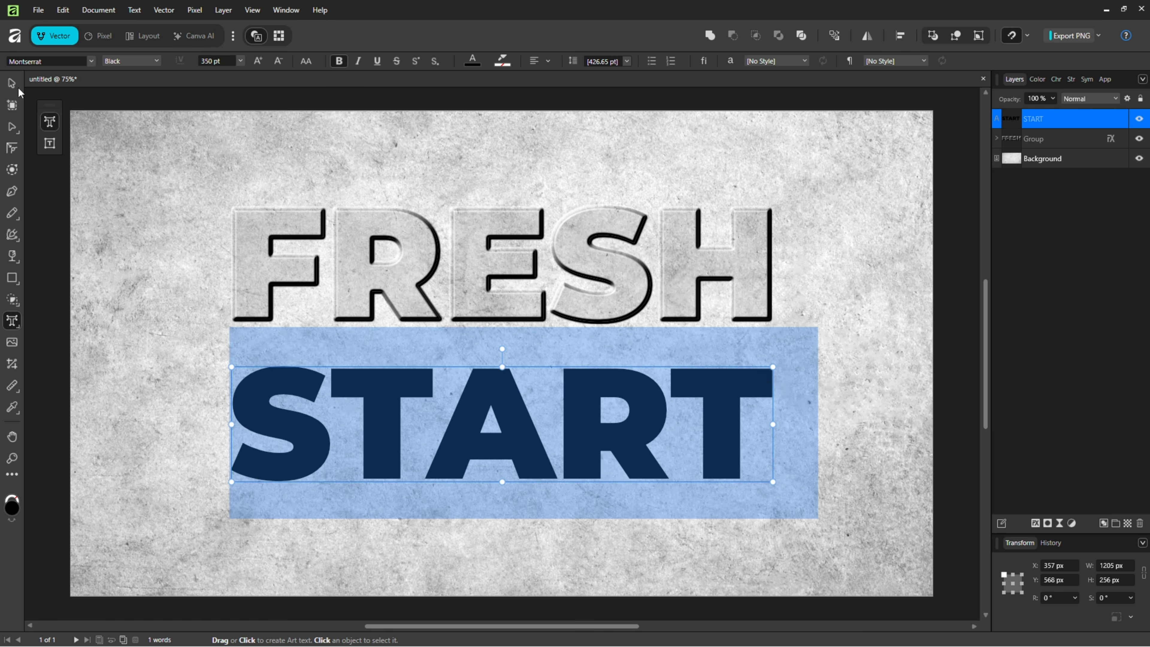
pyautogui.press('Escape')
# - Convert the START text to curves and copy the FRESH group's layer effects onto the resulting group
pyautogui.rightClick(467, 413)
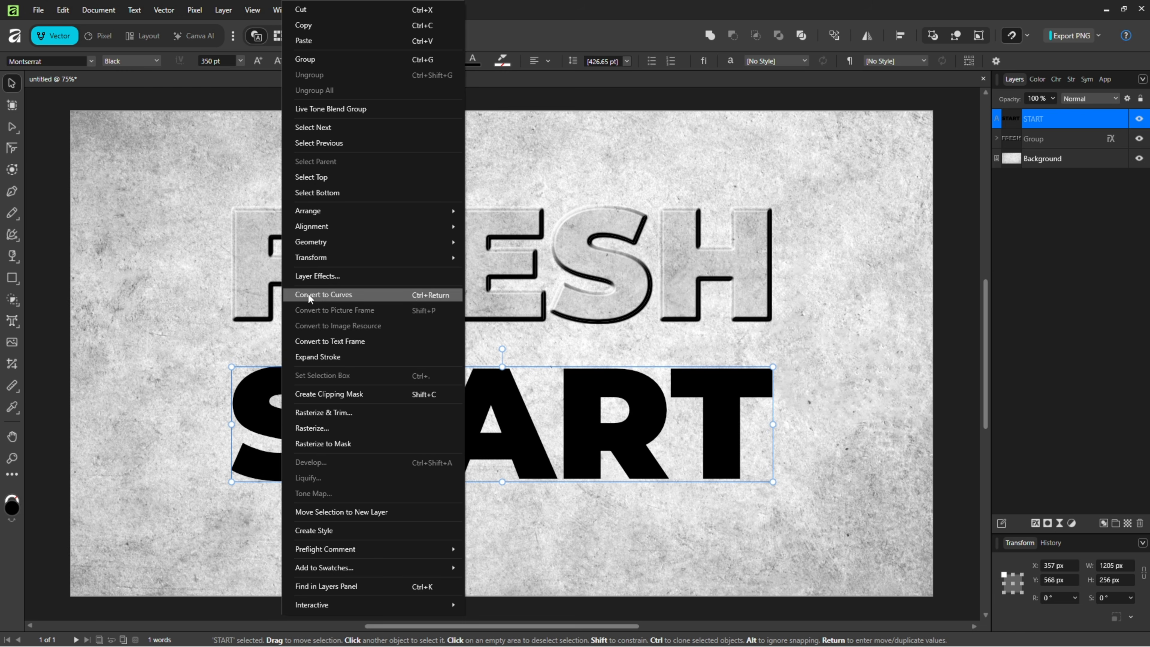
pyautogui.click(331, 294)
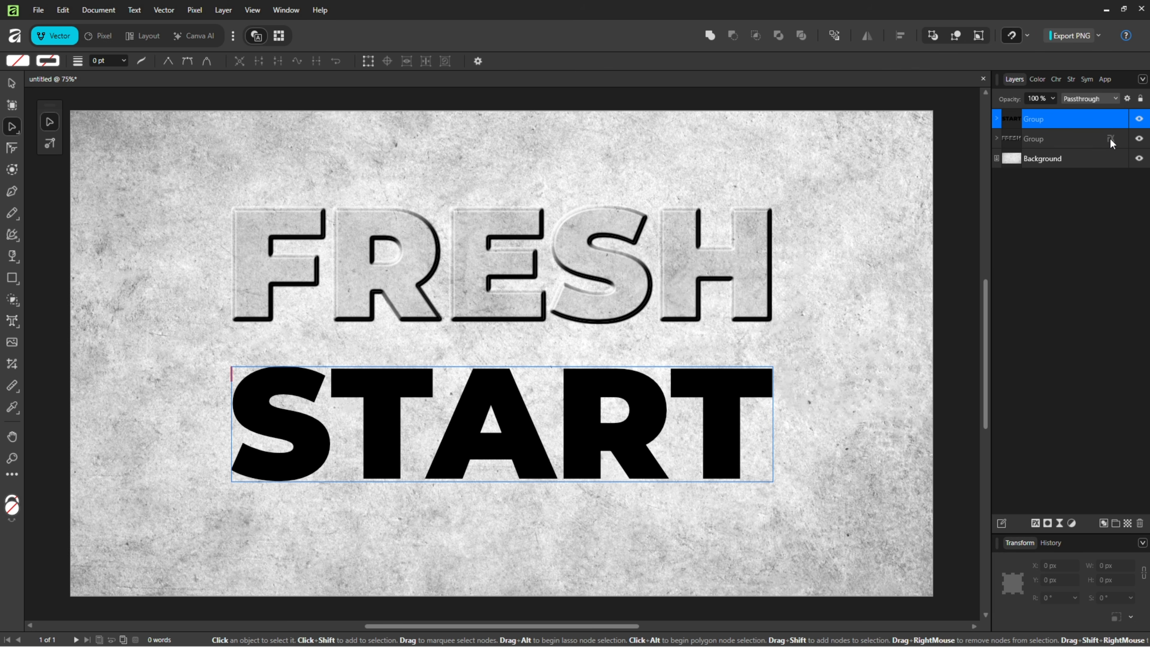
pyautogui.moveTo(1109, 138); pyautogui.dragTo(1111, 119)
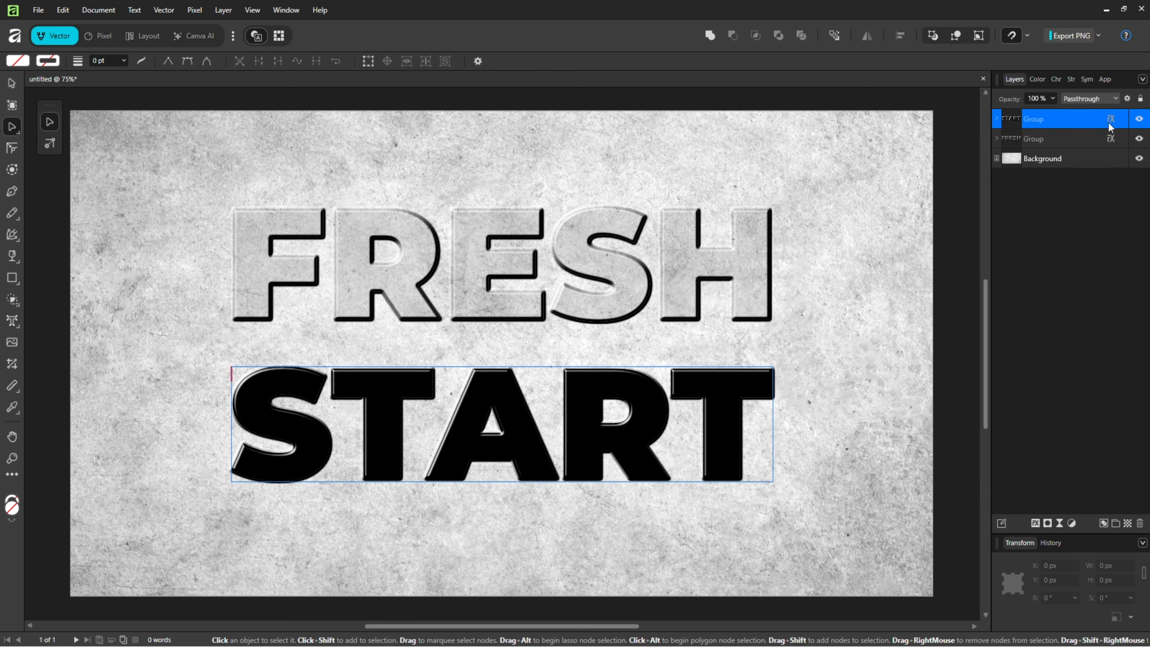
# - Lower the START group's fill opacity to 20% and invert its emboss profile
pyautogui.click(1110, 118)
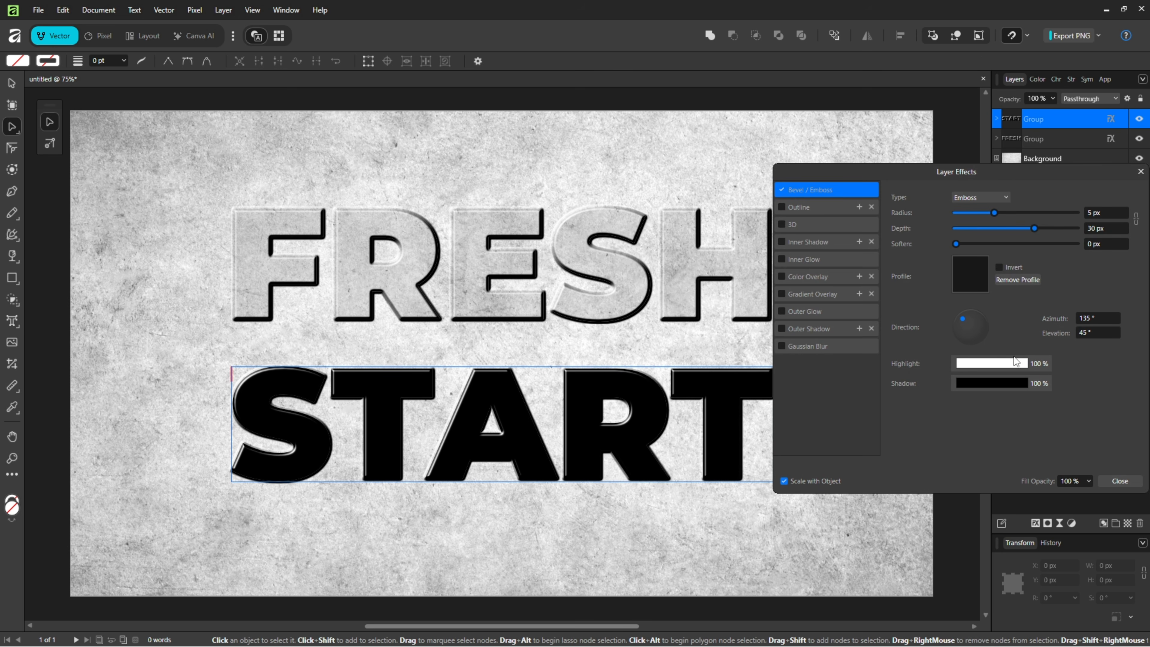
pyautogui.moveTo(1085, 483); pyautogui.dragTo(1027, 496)
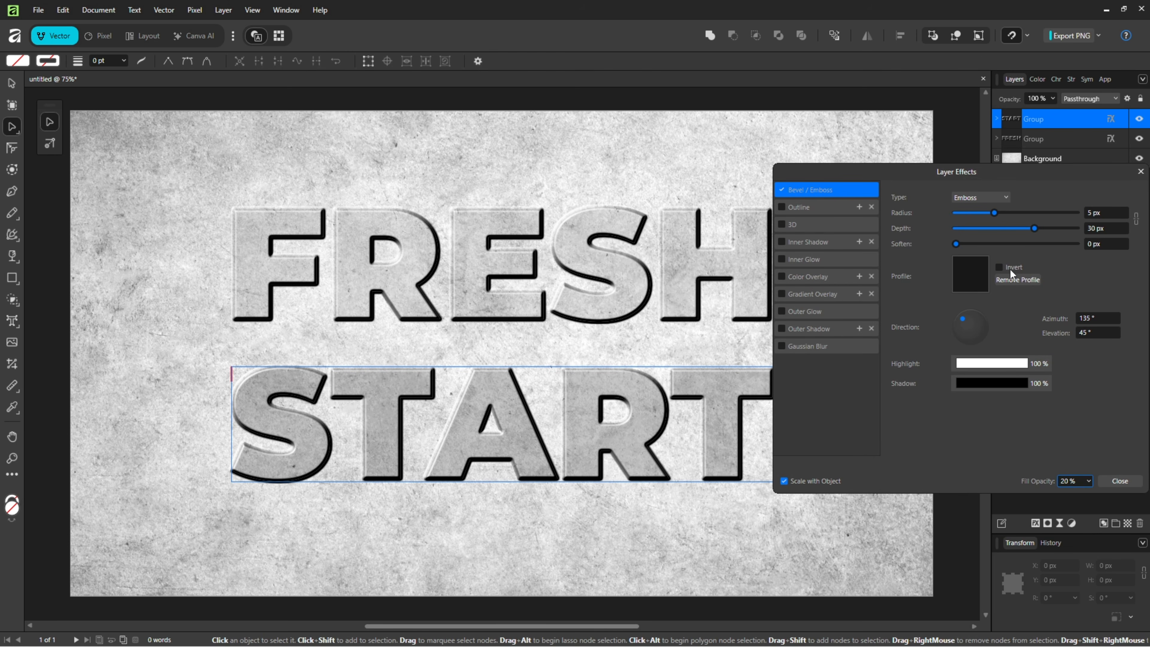
pyautogui.click(1000, 267)
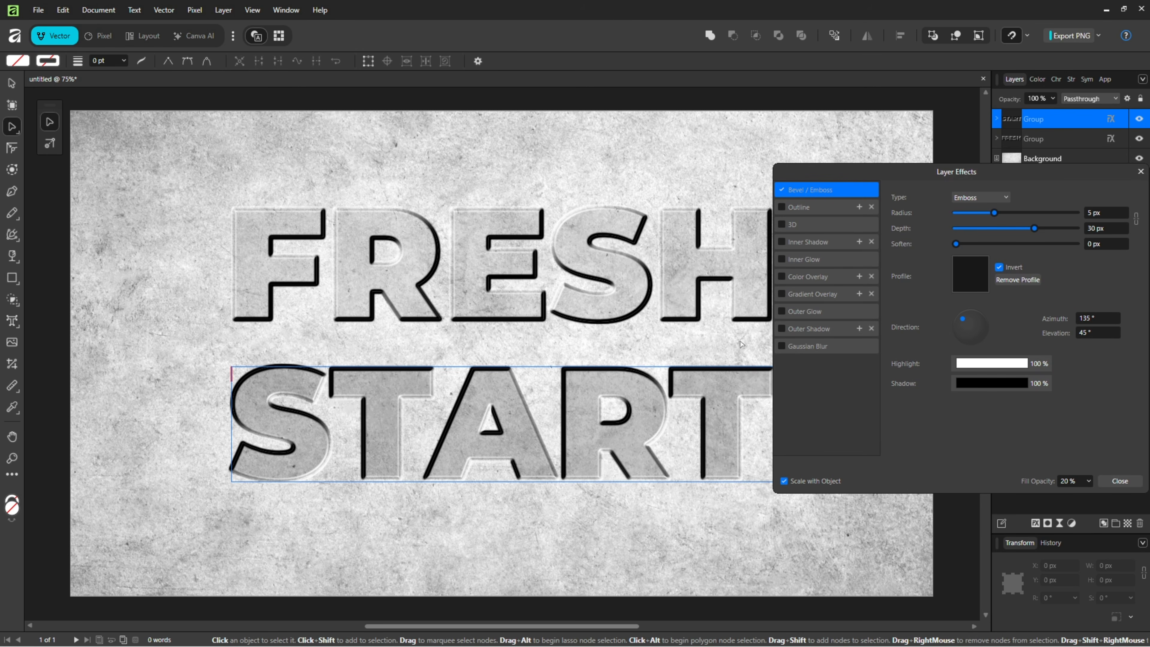
pyautogui.click(1121, 480)
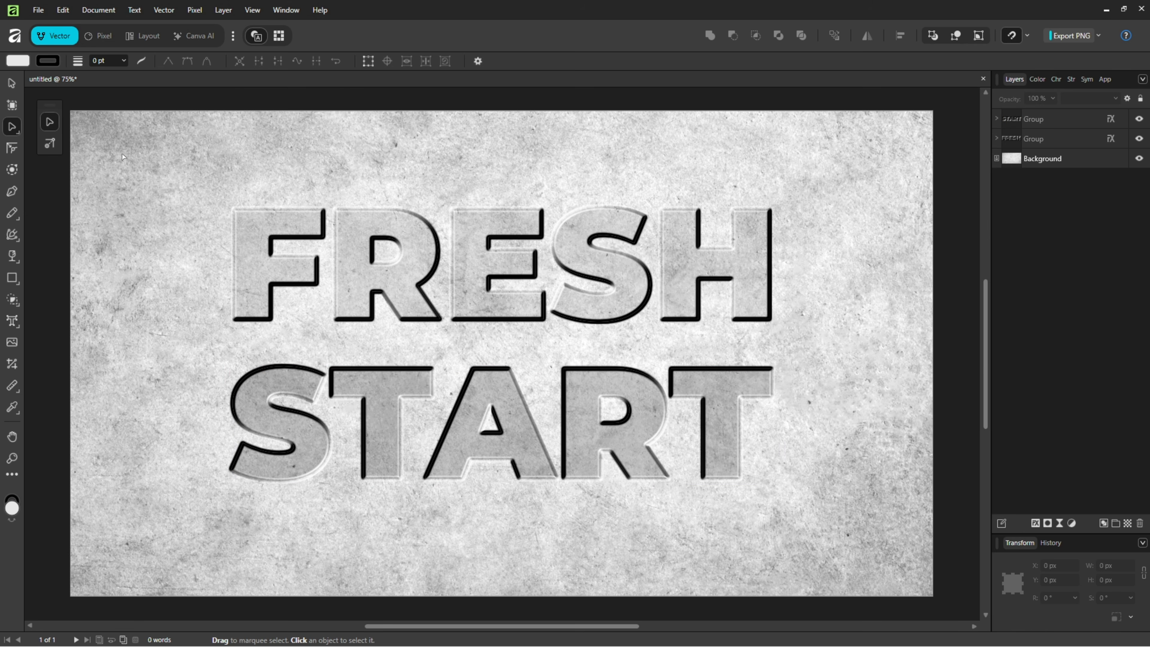
# - Move the FRESH and START groups down together to about Y 234 px, centring them vertically on the page, and deselect them
pyautogui.click(12, 83)
pyautogui.click(244, 254)
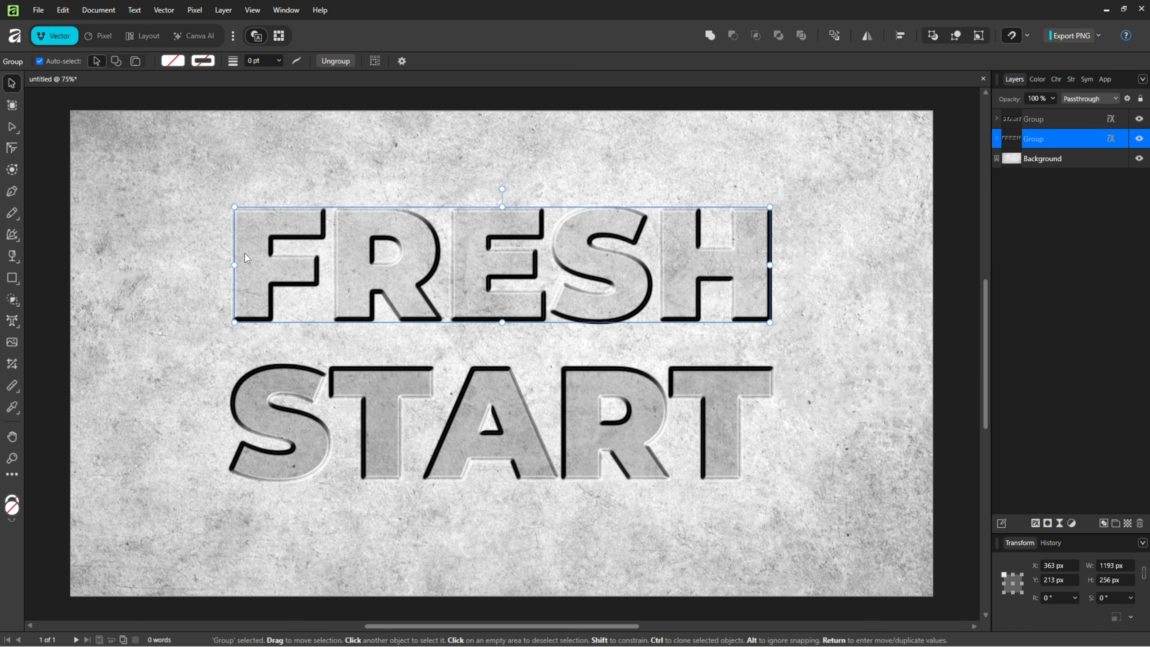
pyautogui.keyDown('shift'); pyautogui.click(329, 379); pyautogui.keyUp('shift')
pyautogui.moveTo(307, 386); pyautogui.dragTo(310, 400)
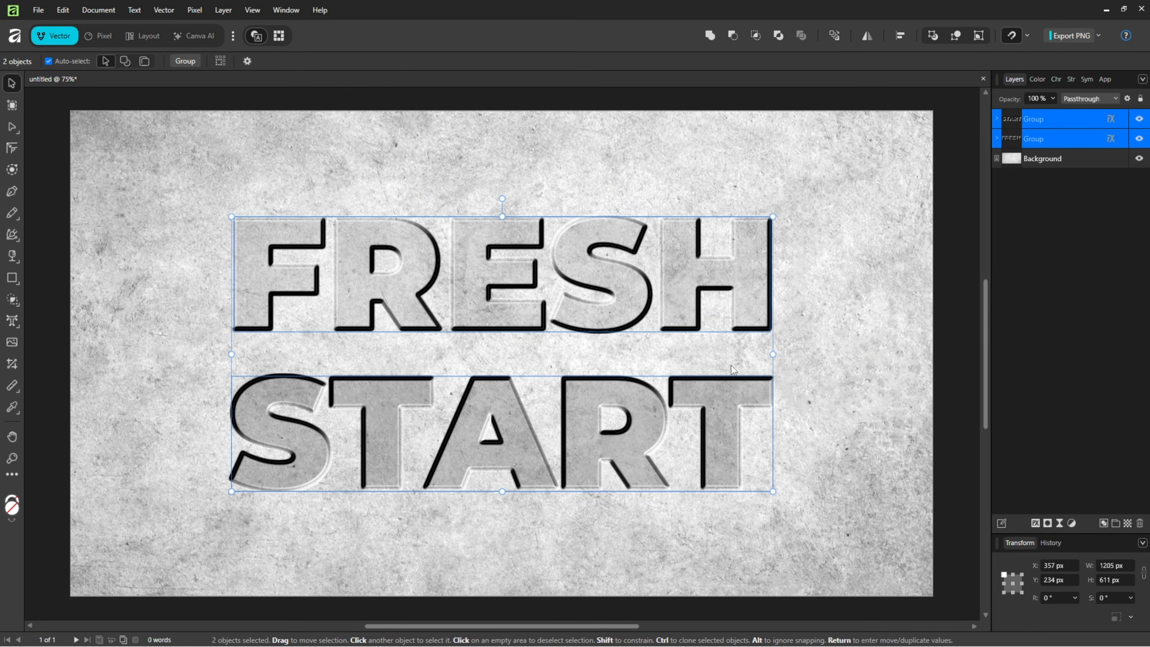
pyautogui.click(945, 409)
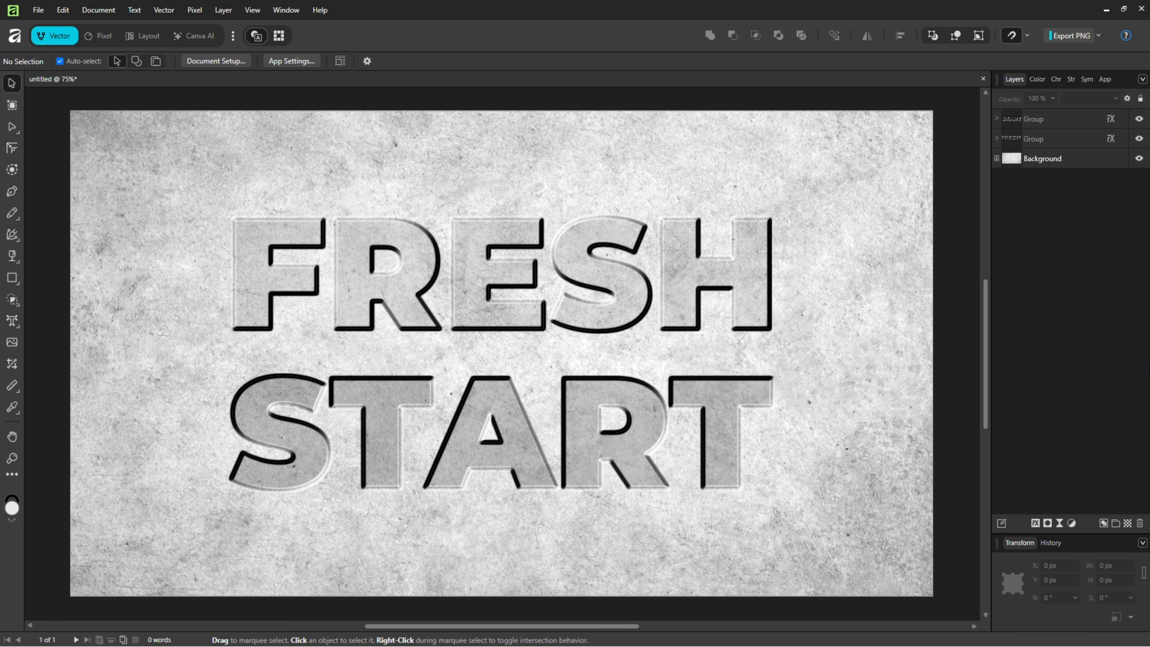